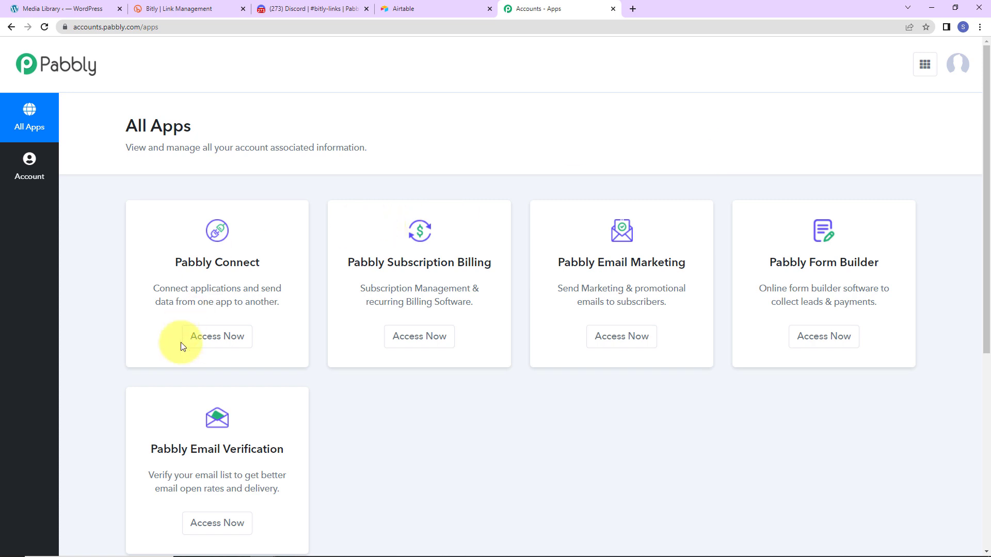
# Open Pabbly Connect and create a workflow named "Shorten a link from an Airtable record using Bitly and send it as a Discord message"
pyautogui.click(206, 341)
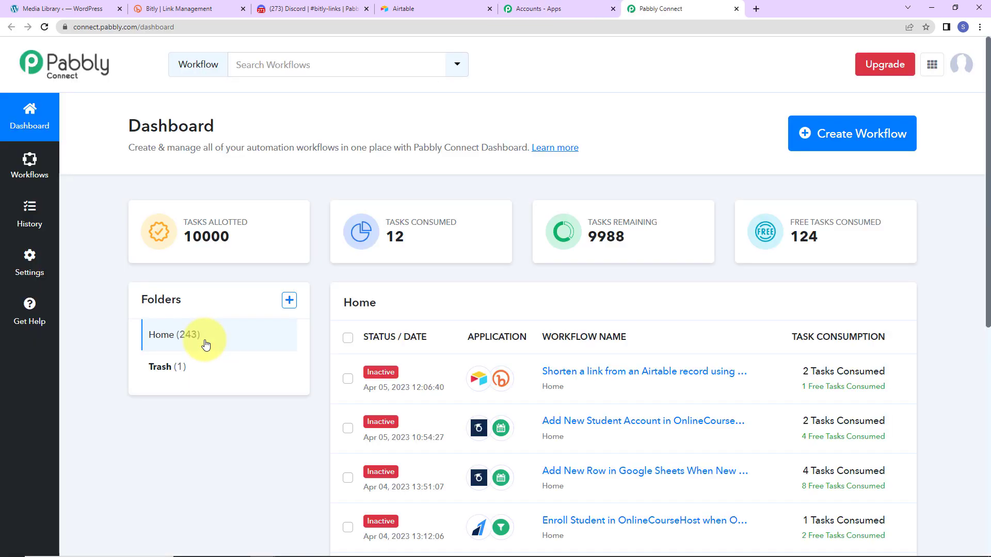
pyautogui.click(829, 148)
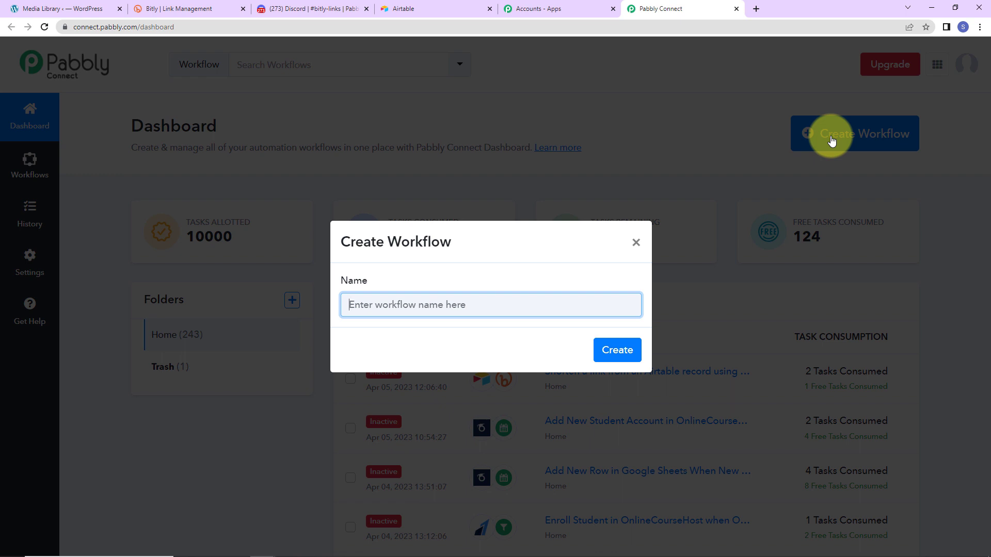
pyautogui.write('Shorten a link from an Airtable record using Bitly and send it as a Discord message')
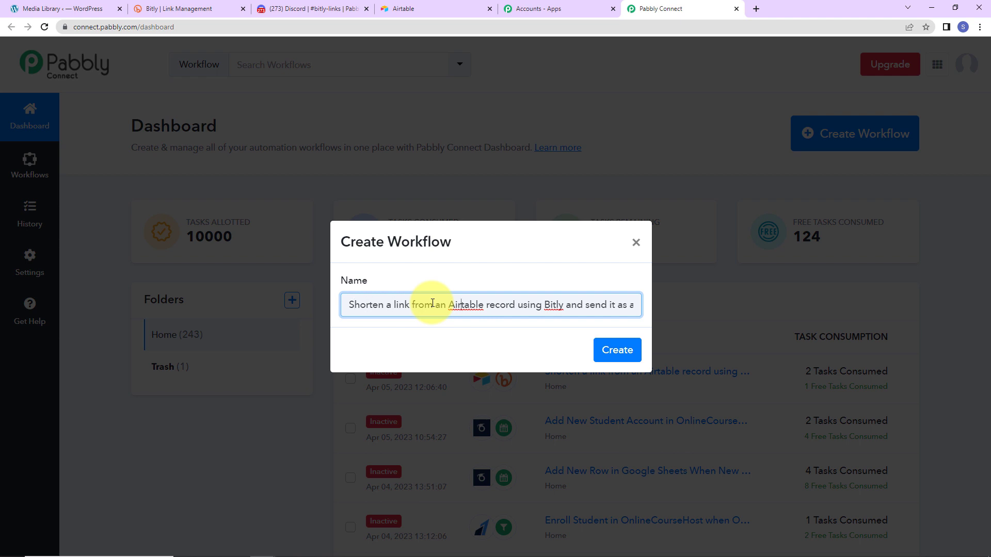
pyautogui.press('Right')
pyautogui.press('Right')
pyautogui.press('Right')
pyautogui.press('Right')
pyautogui.press('Right')
pyautogui.press('Right')
pyautogui.press('Right')
pyautogui.press('Right')
pyautogui.press('Right')
pyautogui.press('Right')
pyautogui.press('Right')
pyautogui.press('Right')
pyautogui.press('Right')
pyautogui.press('Right')
pyautogui.press('Right')
pyautogui.press('Right')
pyautogui.press('Right')
pyautogui.press('Right')
pyautogui.press('Right')
pyautogui.press('Right')
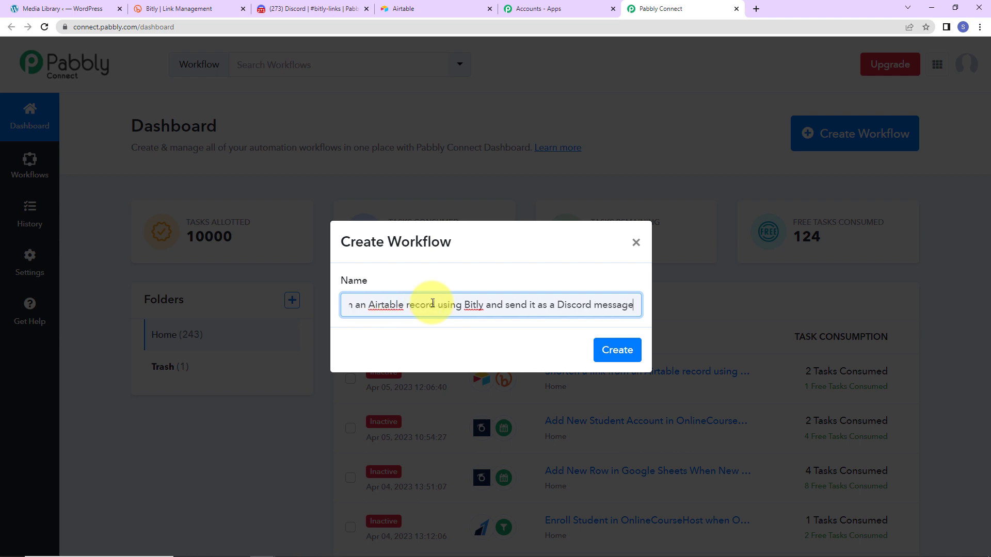
pyautogui.click(619, 353)
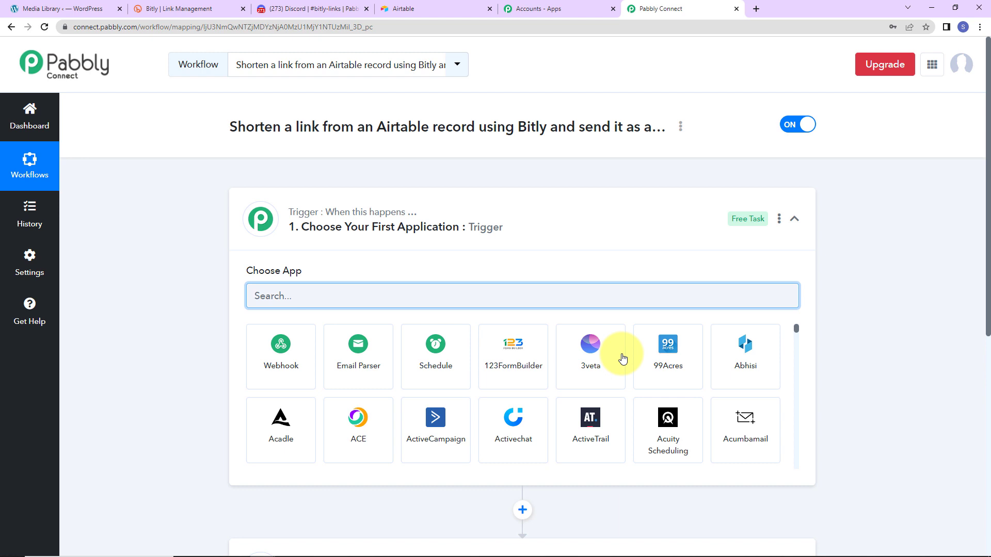
# Set the workflow's trigger application to Airtable with New Record as the trigger event
pyautogui.scroll(-2, 521, 413)
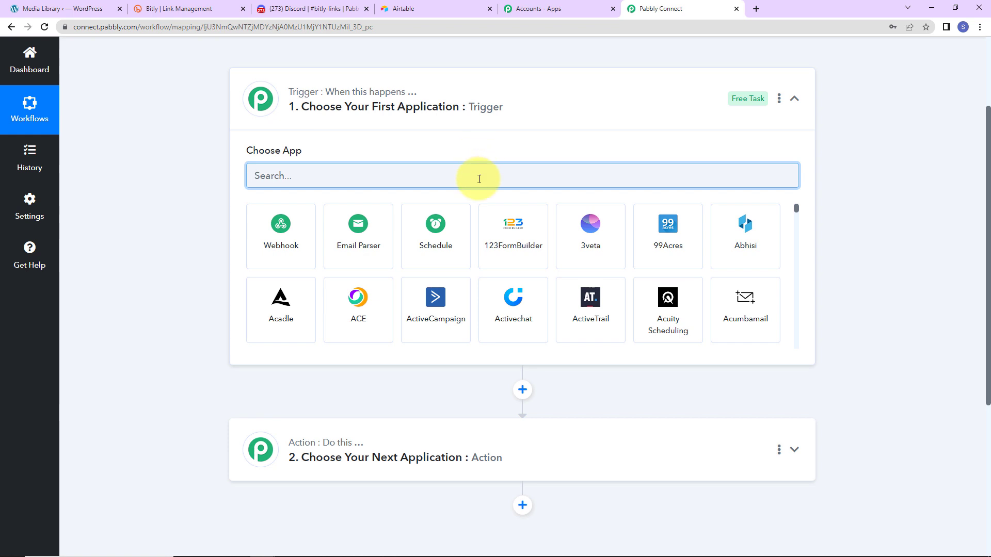
pyautogui.write('airtable')
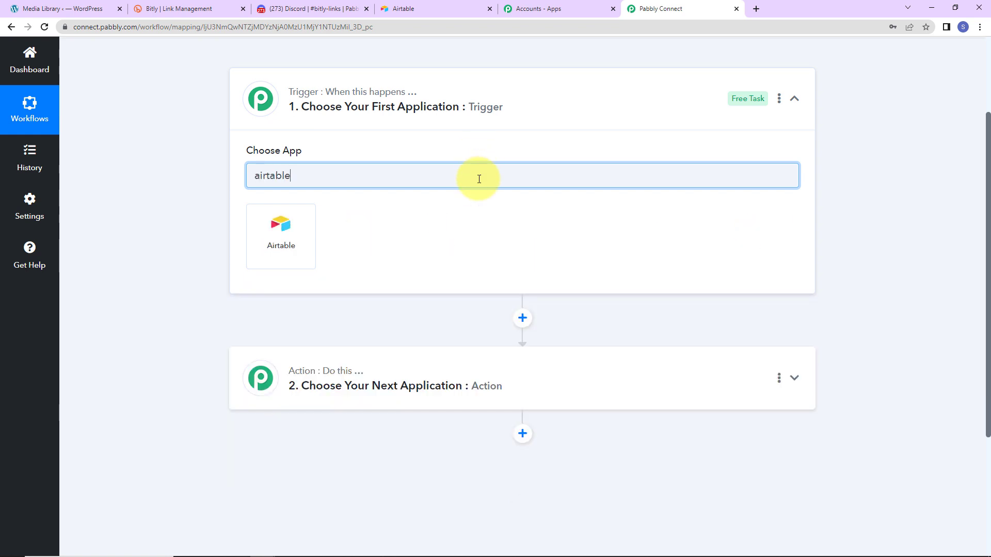
pyautogui.click(275, 247)
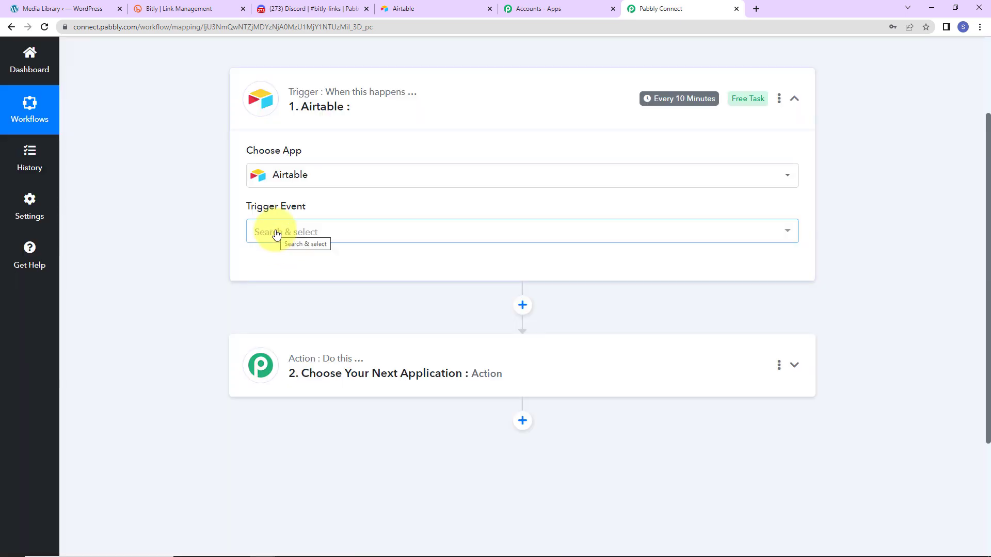
pyautogui.click(279, 240)
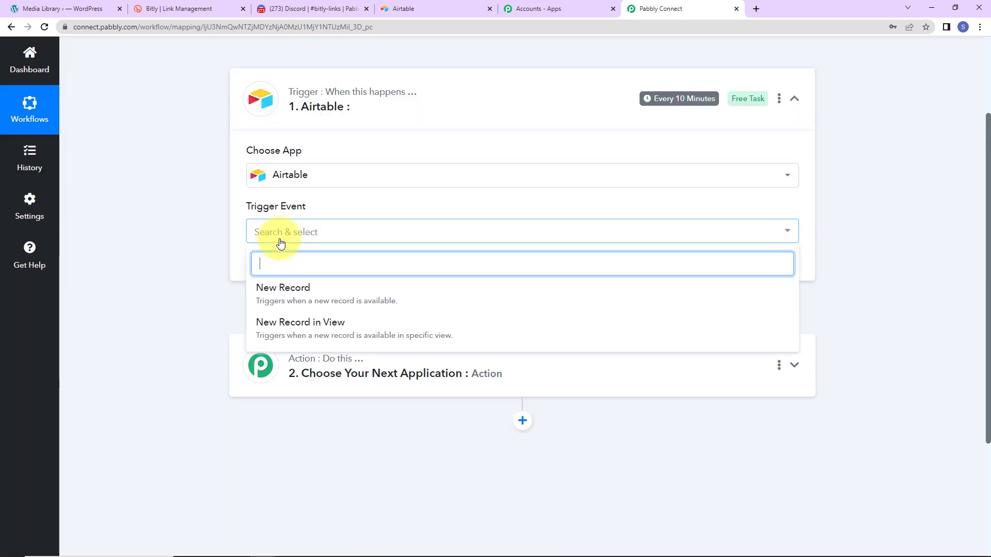
pyautogui.click(286, 302)
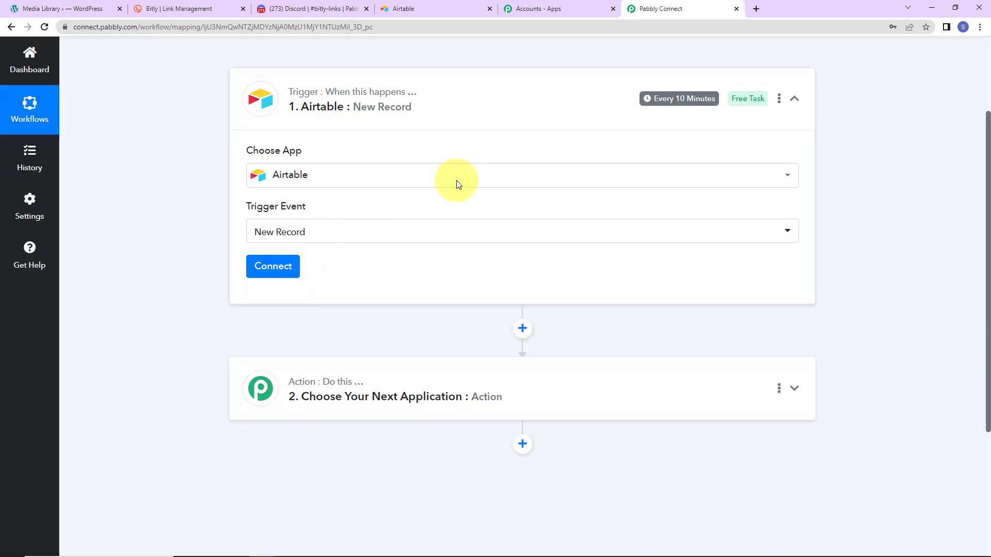
# Start adding a new Airtable connection for the trigger and open Airtable's Developer Hub from its token instructions
pyautogui.moveTo(696, 104)
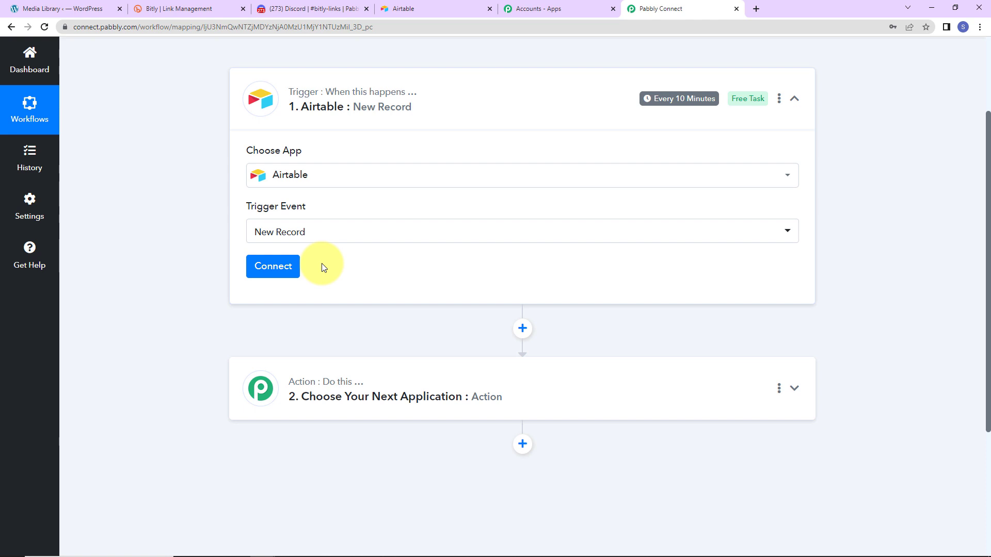
pyautogui.click(288, 273)
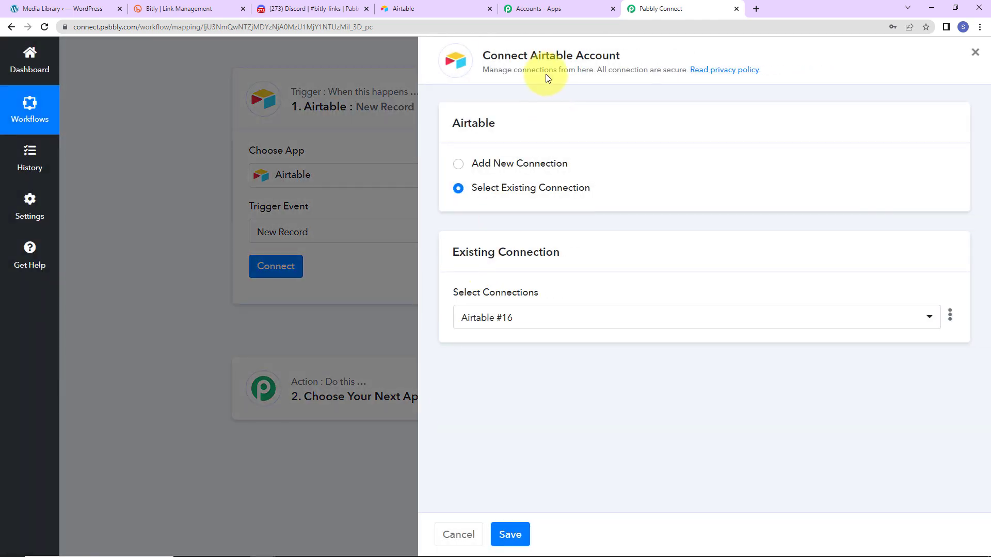
pyautogui.moveTo(531, 56); pyautogui.dragTo(654, 58)
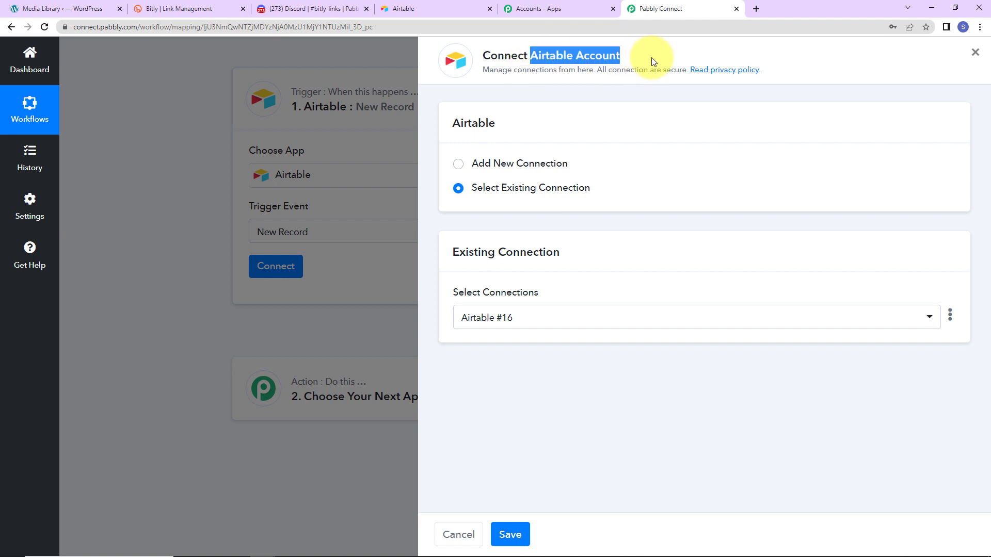
pyautogui.click(459, 165)
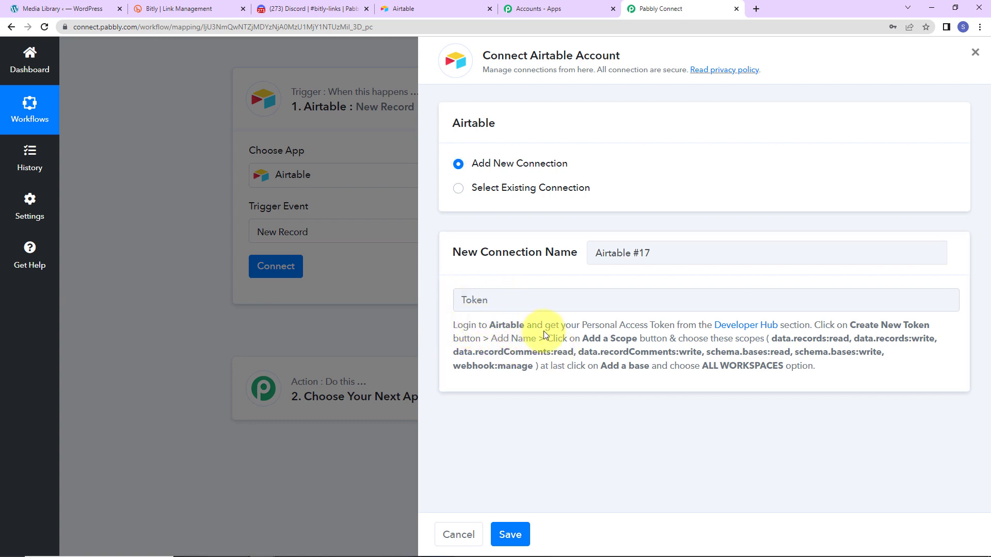
pyautogui.click(754, 330)
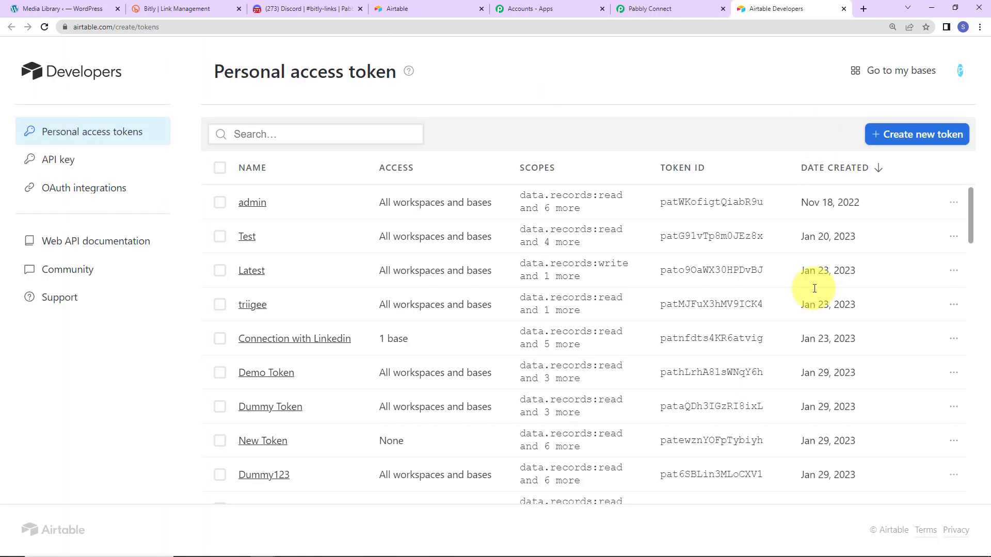
# Start a new personal access token named New234 and give it the data.records:read and data.records:write scopes
pyautogui.click(929, 138)
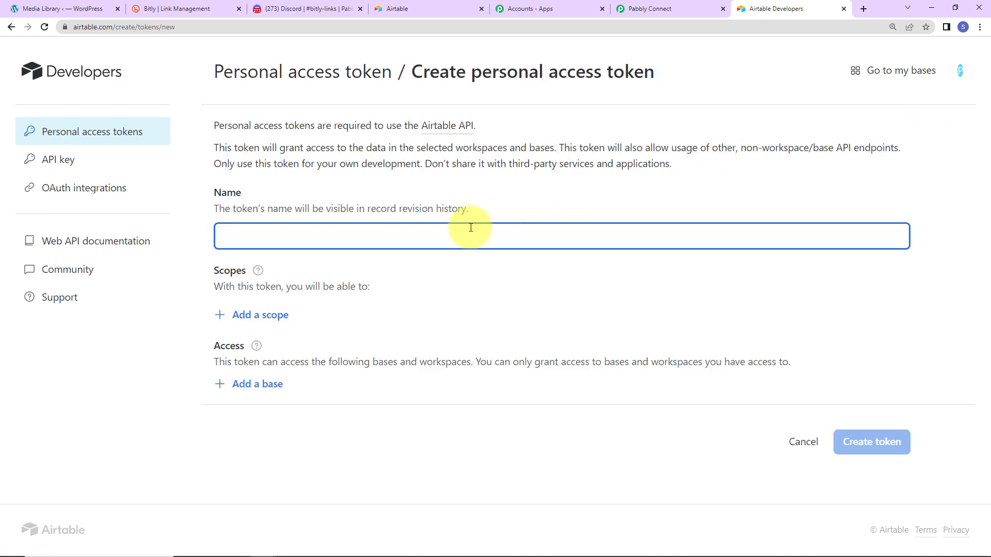
pyautogui.write('New234')
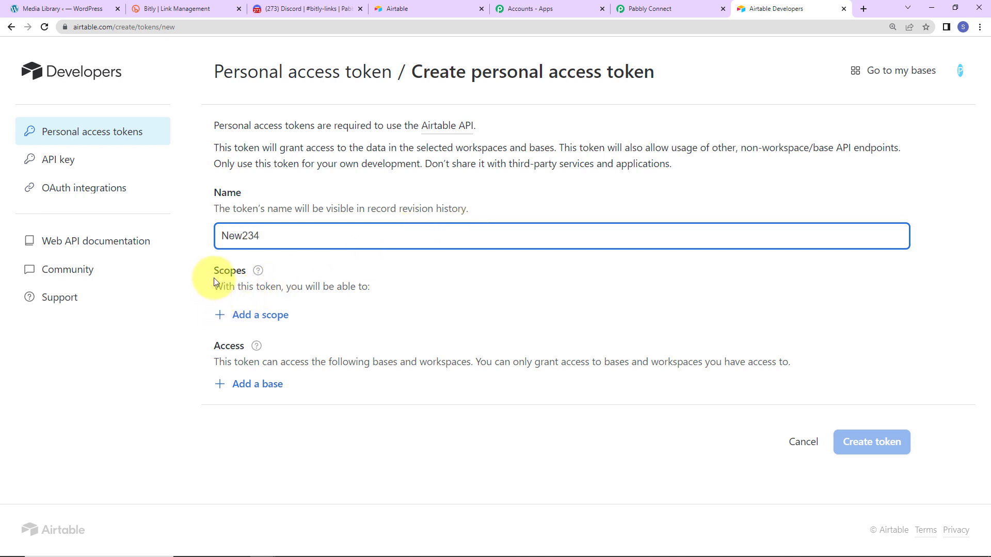
pyautogui.click(246, 318)
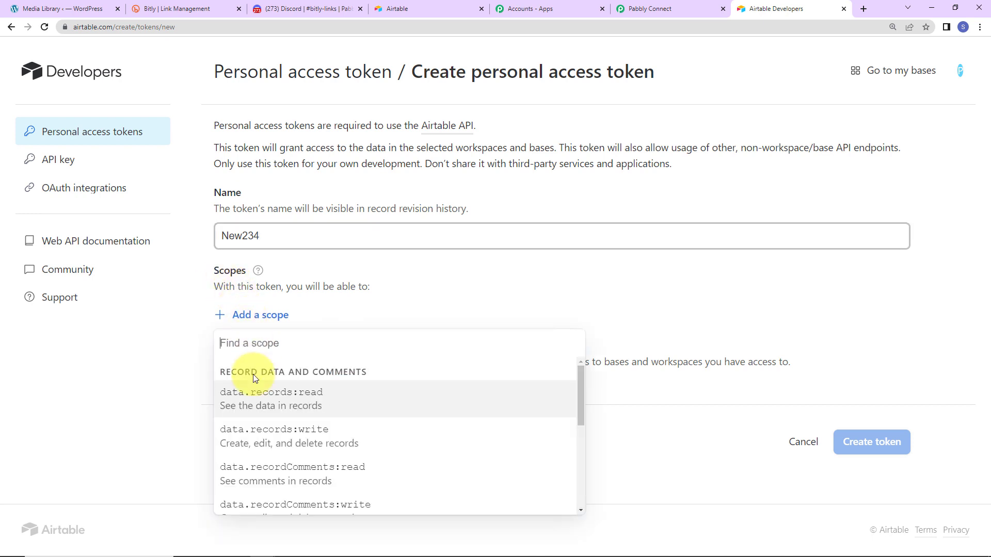
pyautogui.click(248, 398)
pyautogui.click(258, 349)
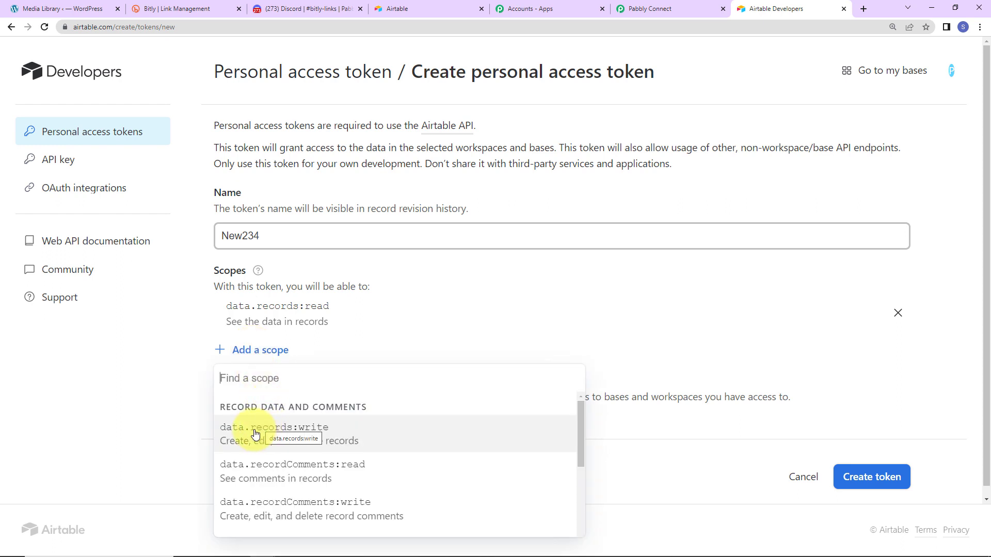
pyautogui.click(262, 429)
# Add the data.recordComments:read and data.recordComments:write scopes to the token
pyautogui.click(253, 388)
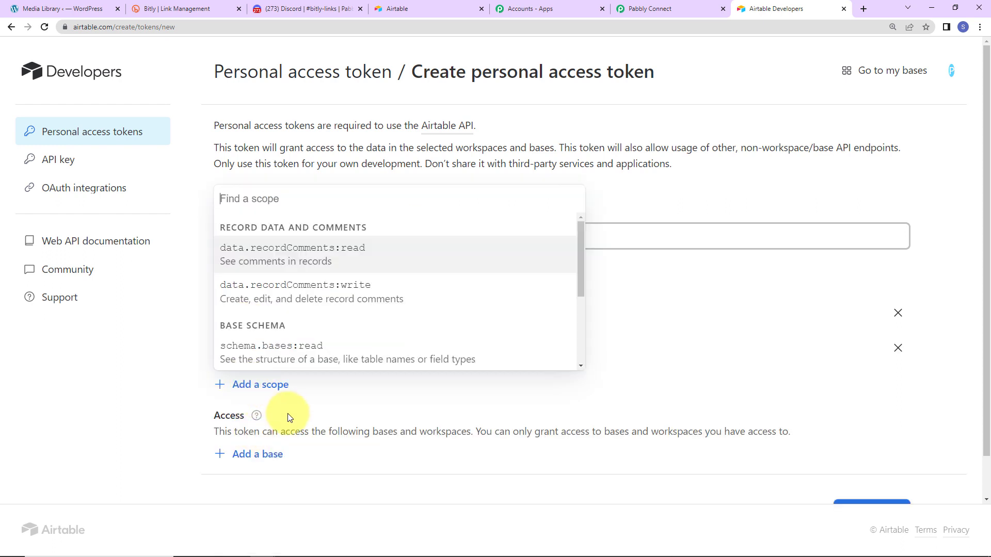
pyautogui.click(274, 256)
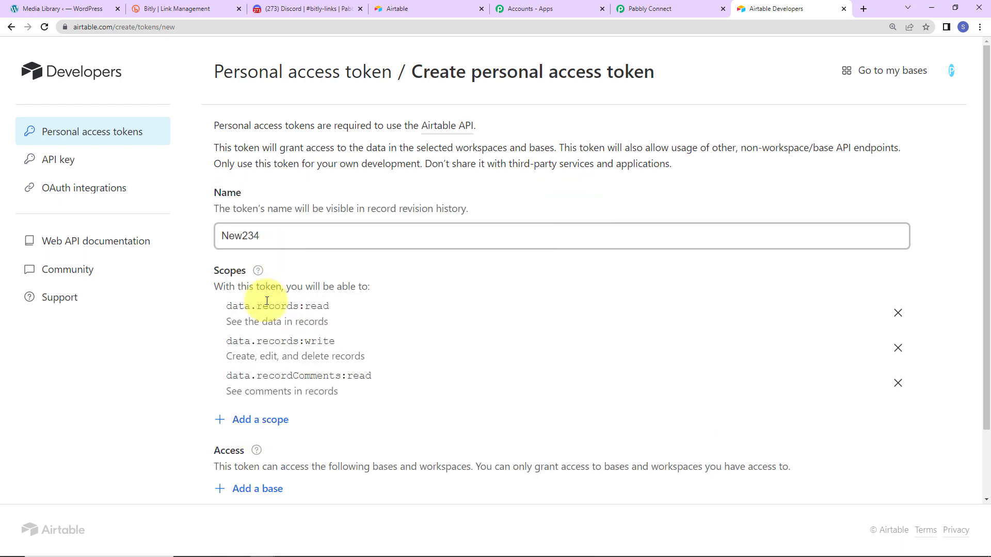
pyautogui.click(258, 420)
pyautogui.click(261, 290)
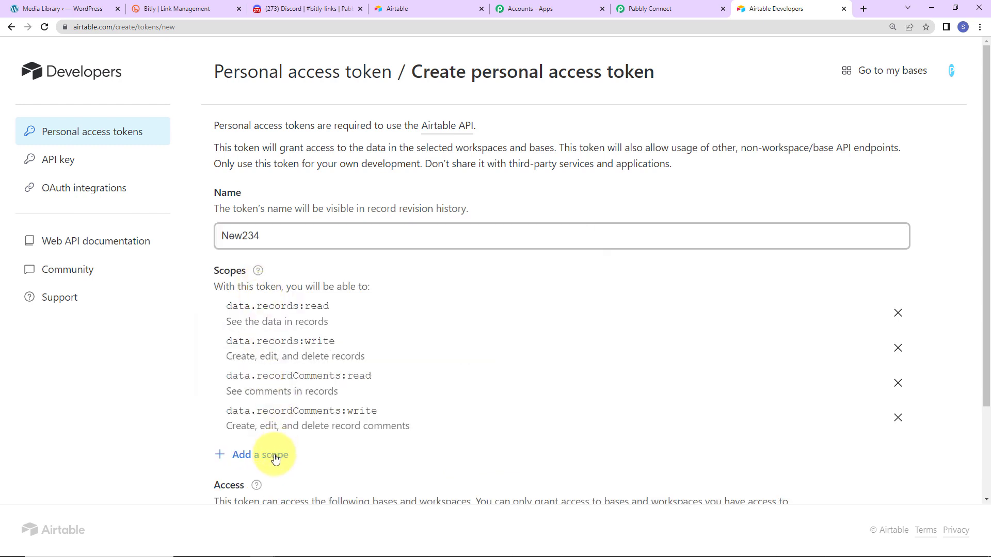
# Add the schema.bases:read, schema.bases:write and webhook:manage scopes to the token
pyautogui.click(263, 454)
pyautogui.click(272, 330)
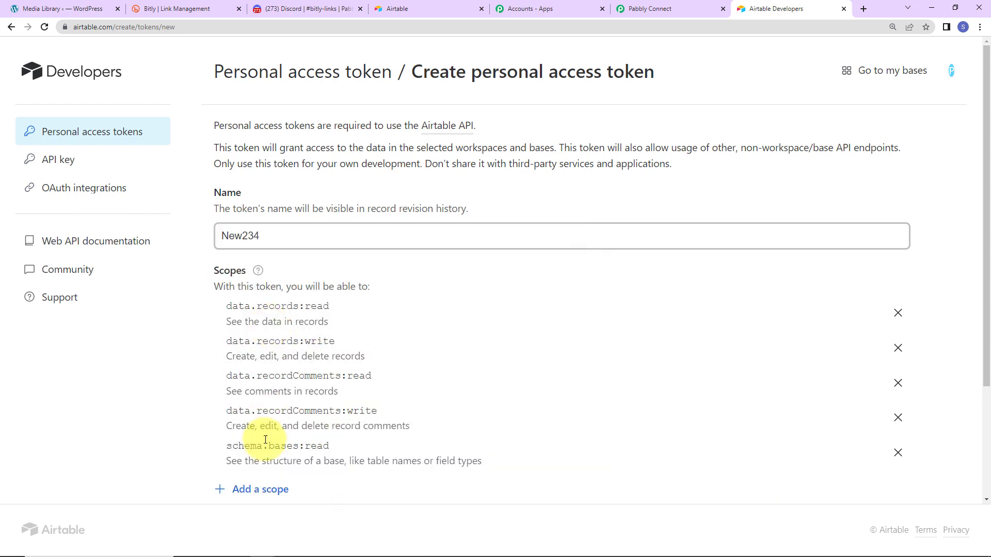
pyautogui.click(259, 485)
pyautogui.click(283, 370)
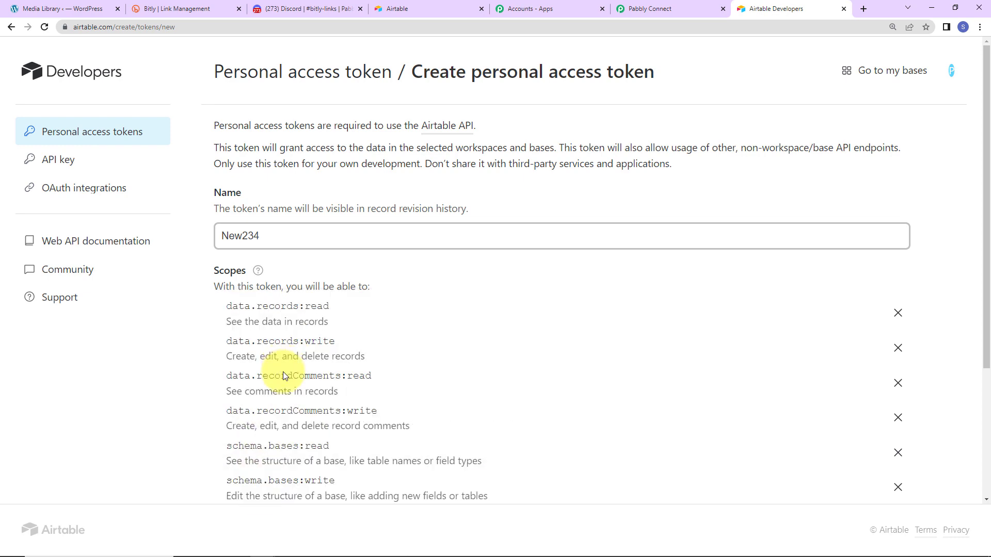
pyautogui.scroll(-2, 286, 403)
pyautogui.click(282, 407)
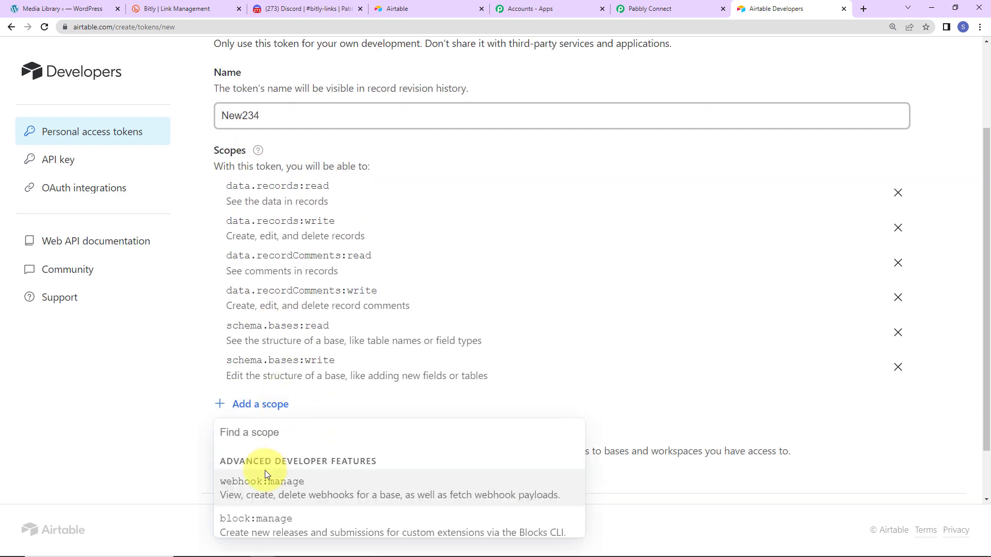
pyautogui.click(300, 489)
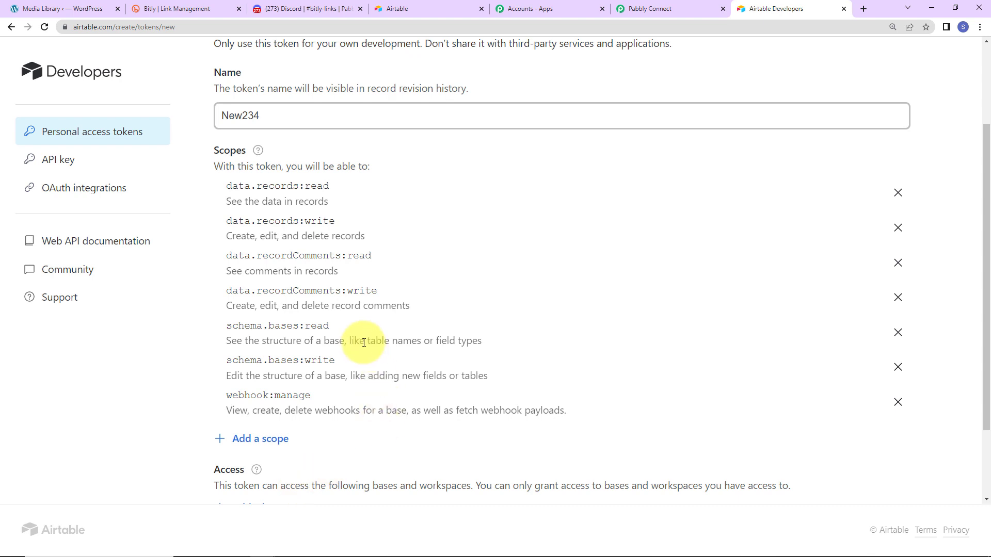
# Grant the token access to all current and future bases in all current and future workspaces, and create it
pyautogui.scroll(-2, 361, 341)
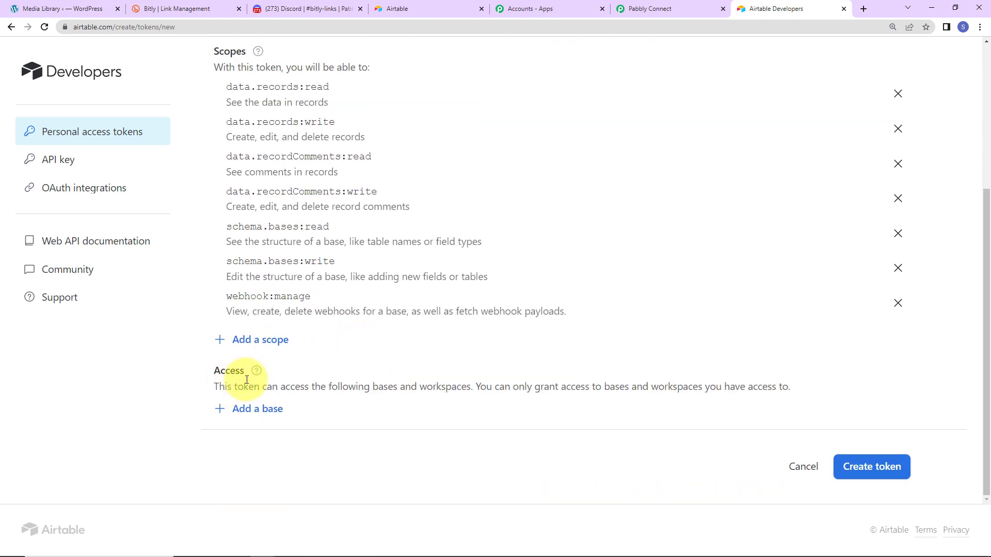
pyautogui.click(261, 408)
pyautogui.scroll(-1, 249, 316)
pyautogui.scroll(2, 246, 279)
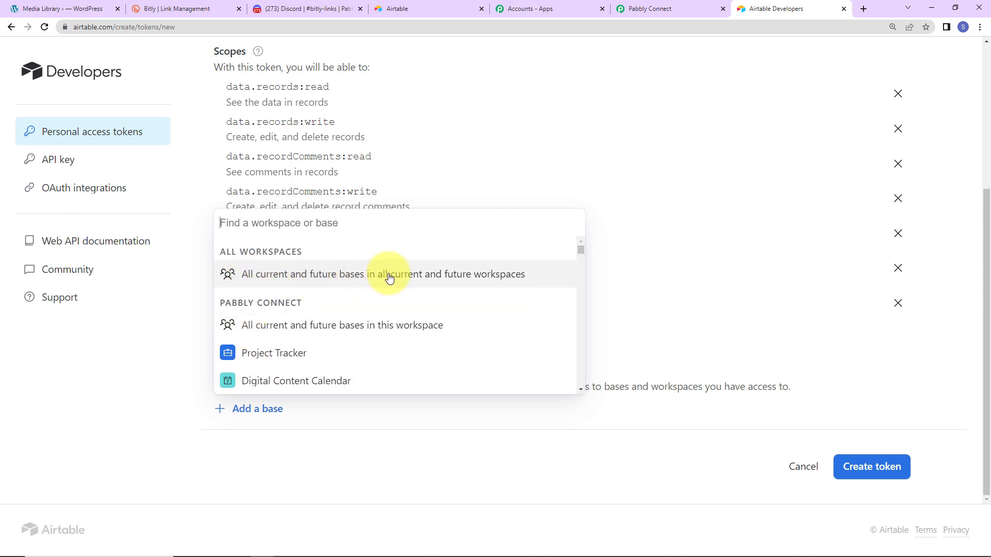
pyautogui.click(476, 276)
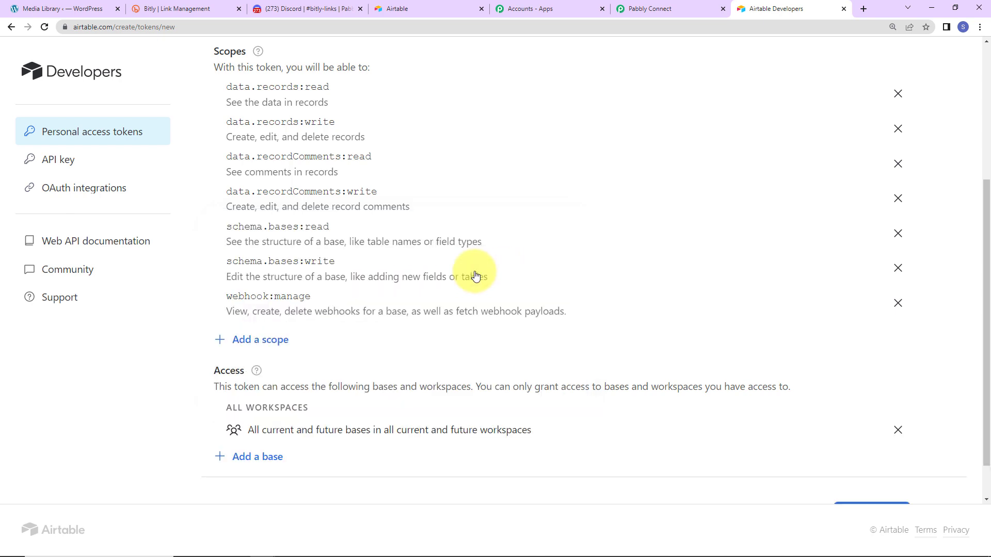
pyautogui.scroll(-1, 571, 381)
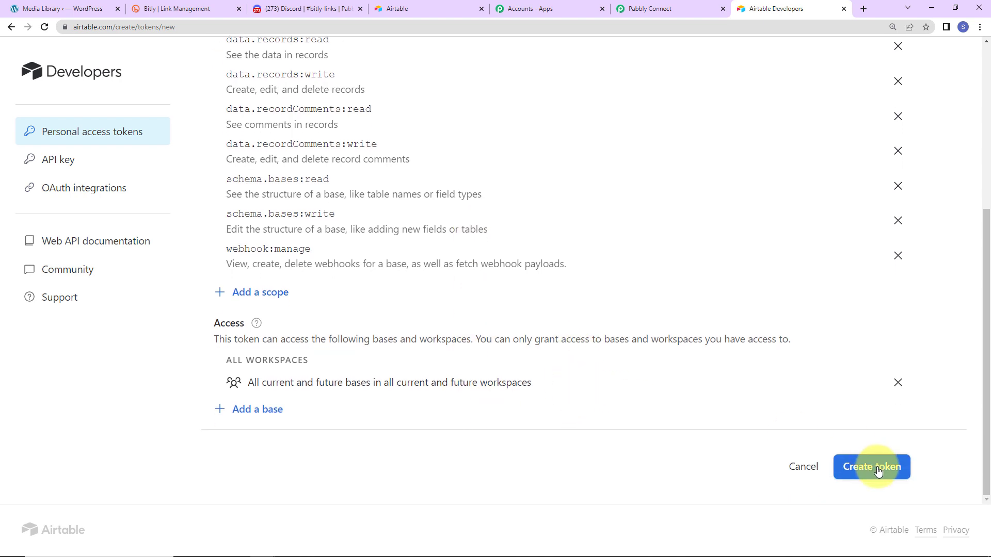
pyautogui.click(877, 471)
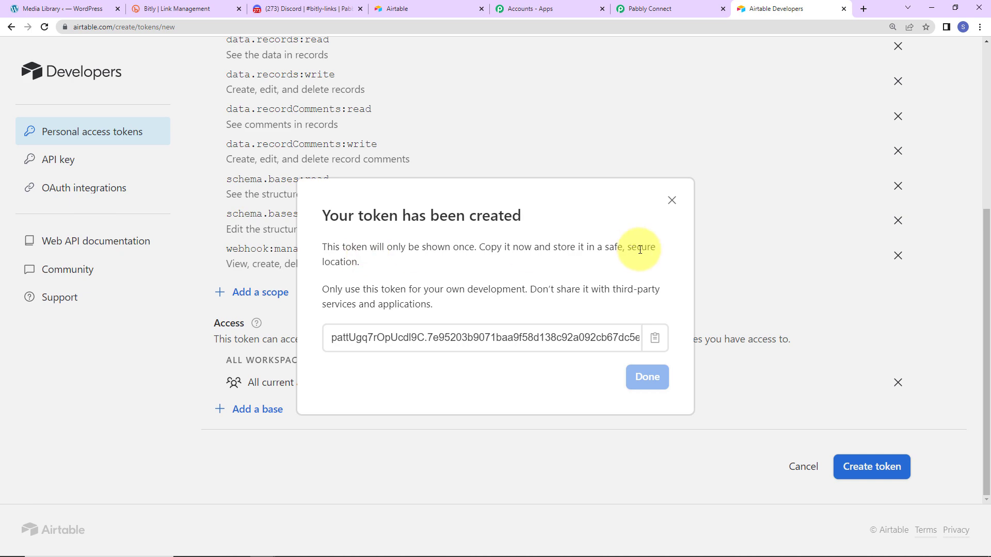
# Copy the generated access token, paste it into the Token field of the new Airtable connection in Pabbly Connect, and save the connection
pyautogui.click(654, 338)
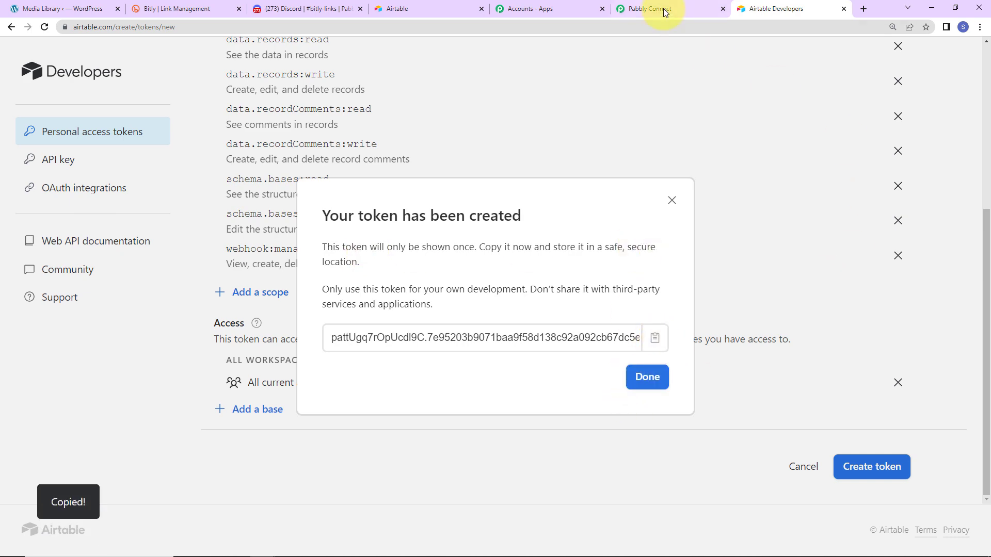
pyautogui.click(663, 8)
pyautogui.click(509, 308)
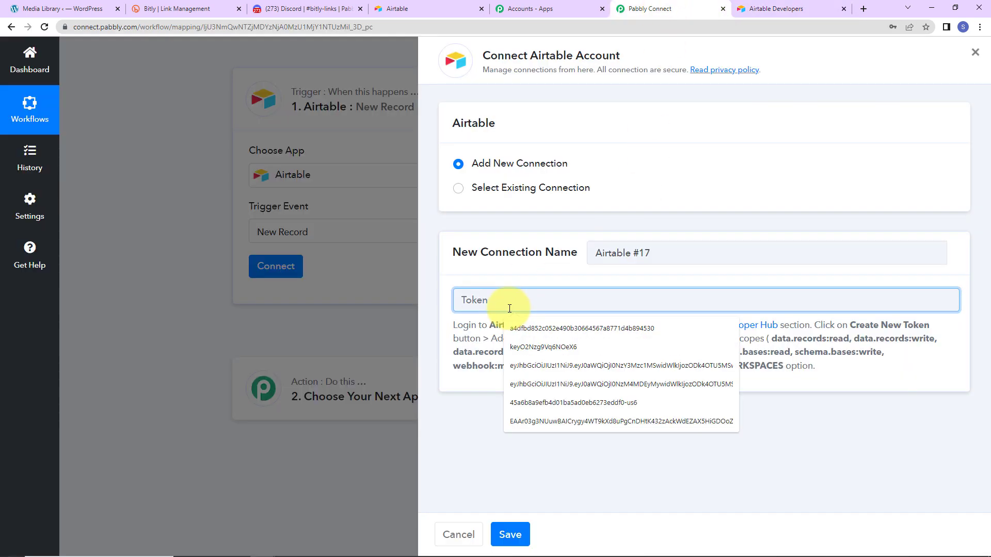
pyautogui.hotkey('ctrl', 'v')
pyautogui.click(510, 535)
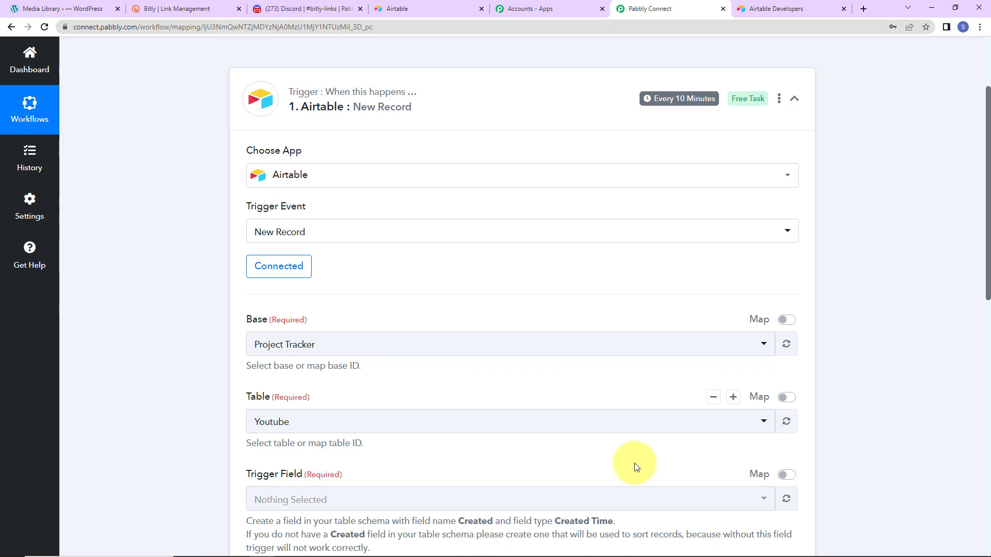
pyautogui.scroll(-5, 472, 342)
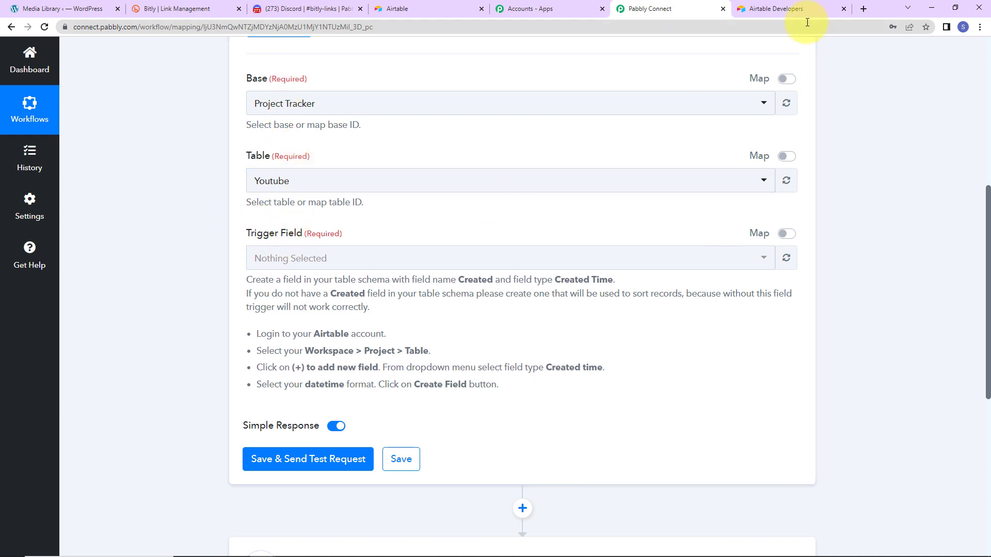
# Switch to Airtable and open the Discord Links base from the Pabbly Connect workspace
pyautogui.click(407, 8)
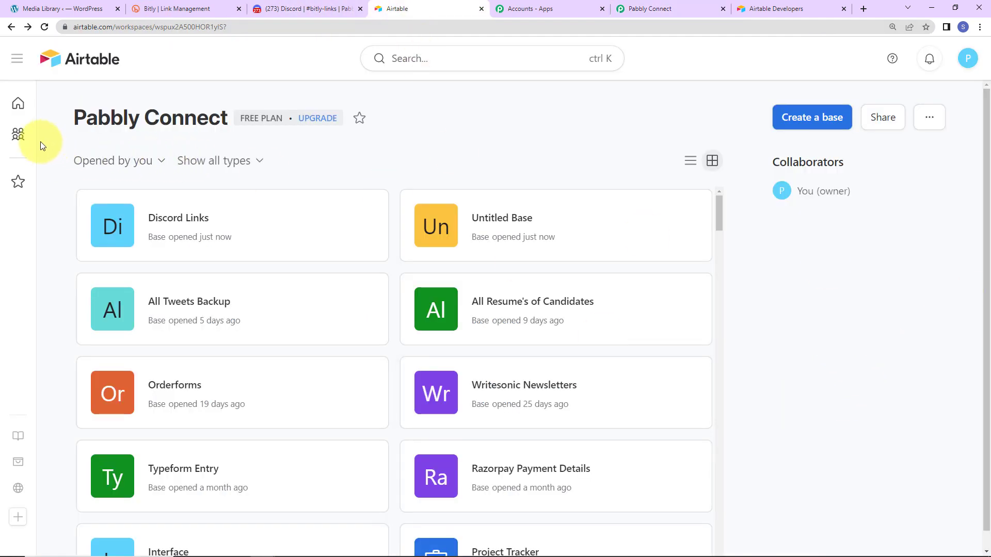
pyautogui.moveTo(17, 105)
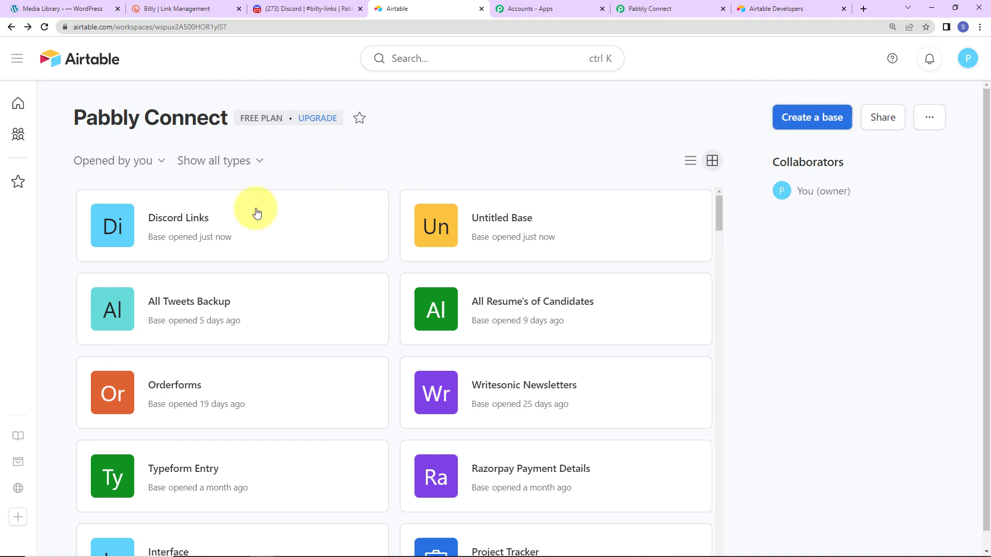
pyautogui.click(164, 226)
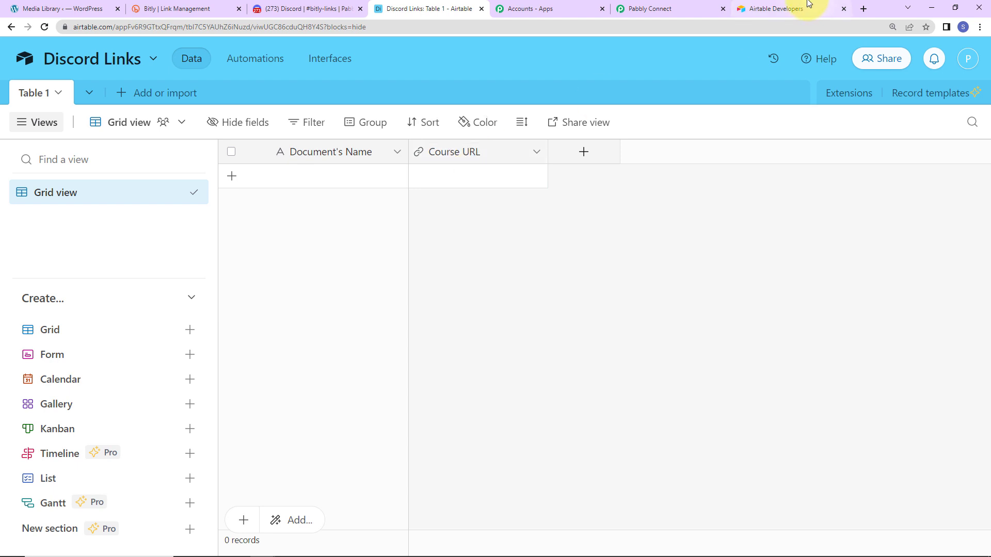
# Add a field named Created with the type Created time to Table 1 of the Discord Links base
pyautogui.click(671, 8)
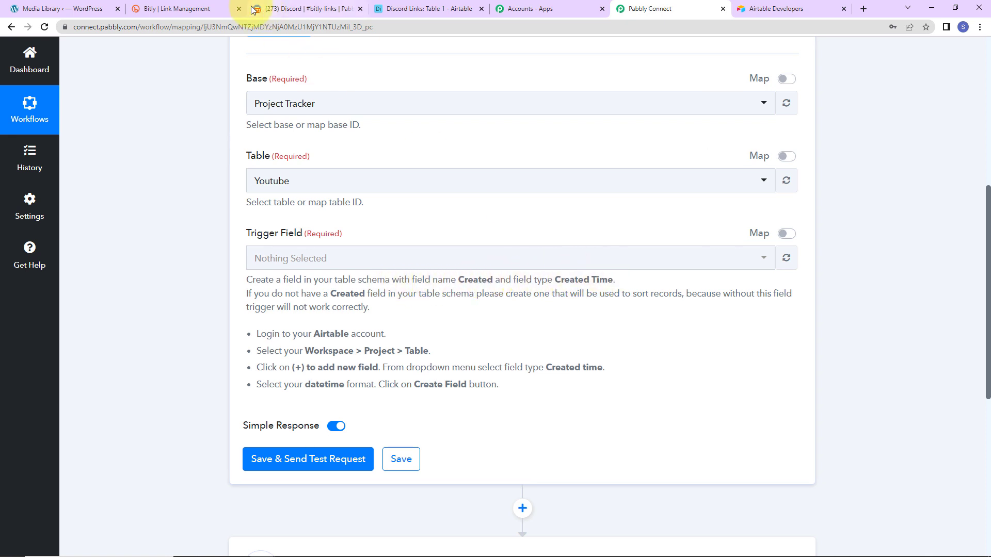
pyautogui.click(426, 8)
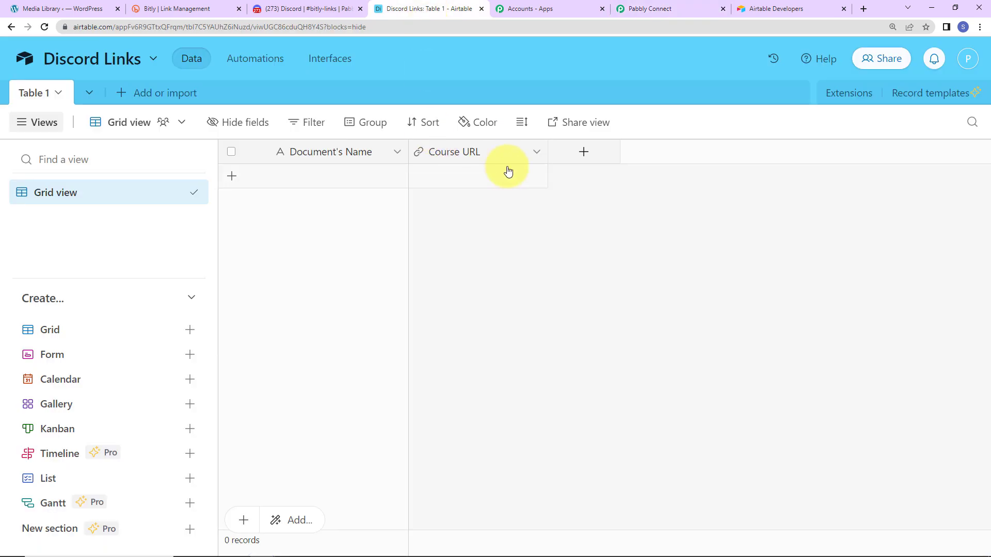
pyautogui.click(584, 154)
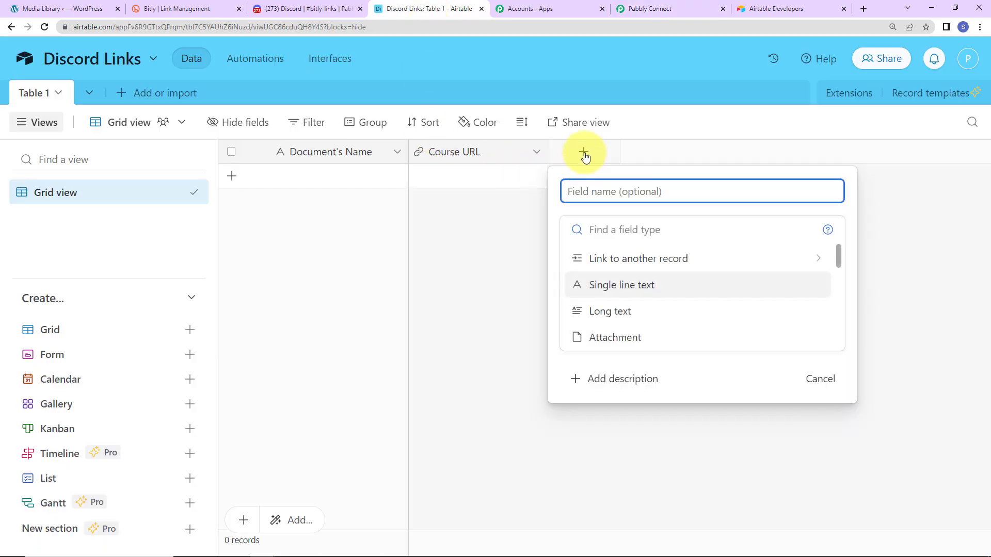
pyautogui.write('Ctr')
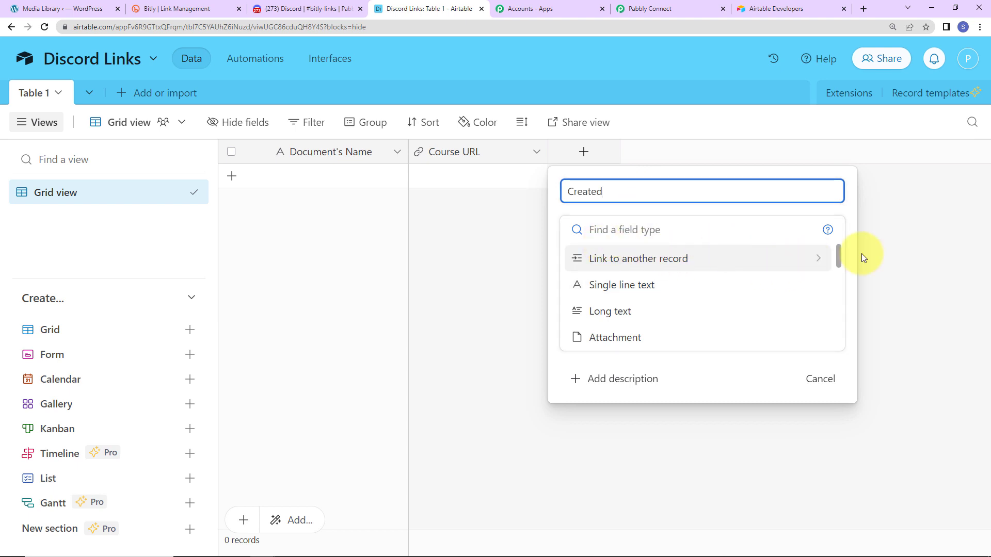
pyautogui.moveTo(837, 253); pyautogui.dragTo(809, 310)
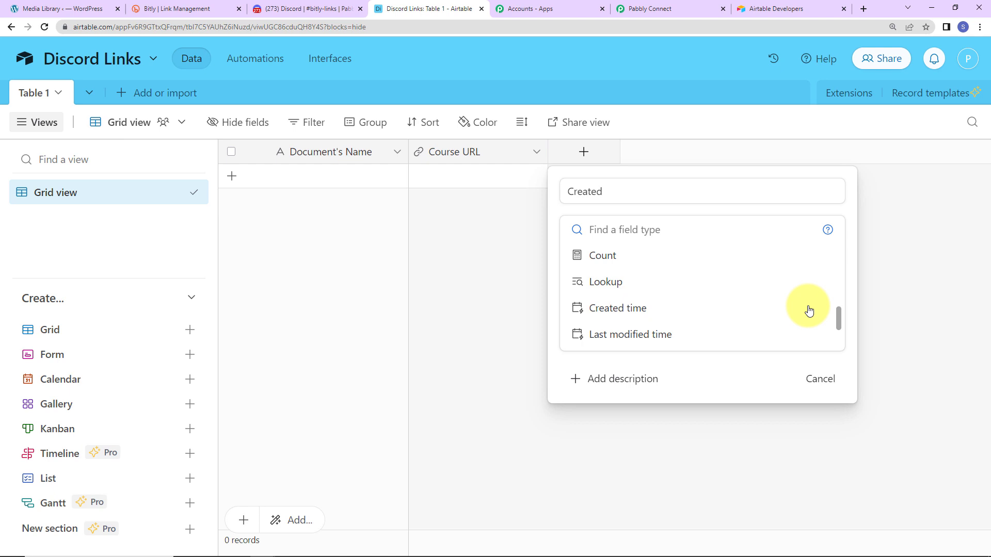
pyautogui.click(655, 309)
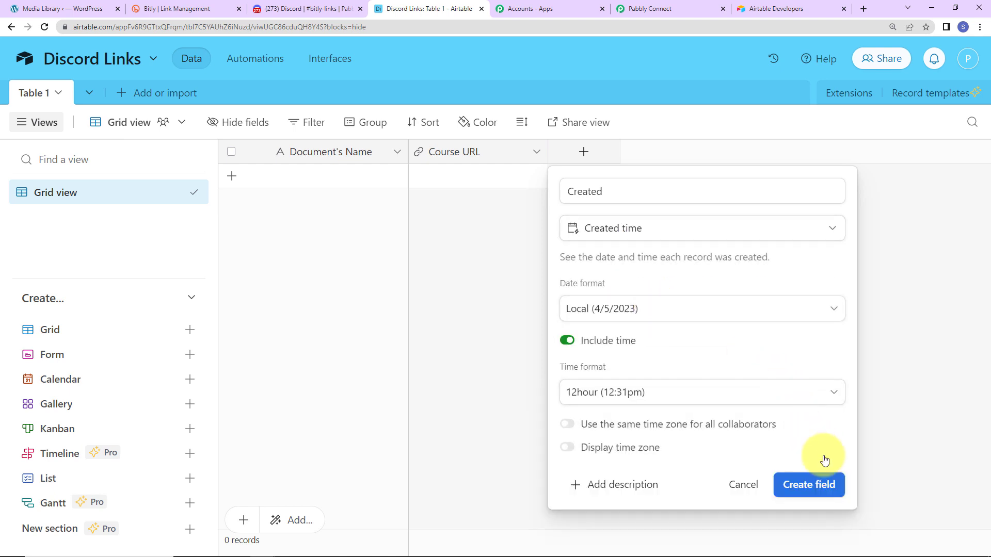
pyautogui.click(814, 494)
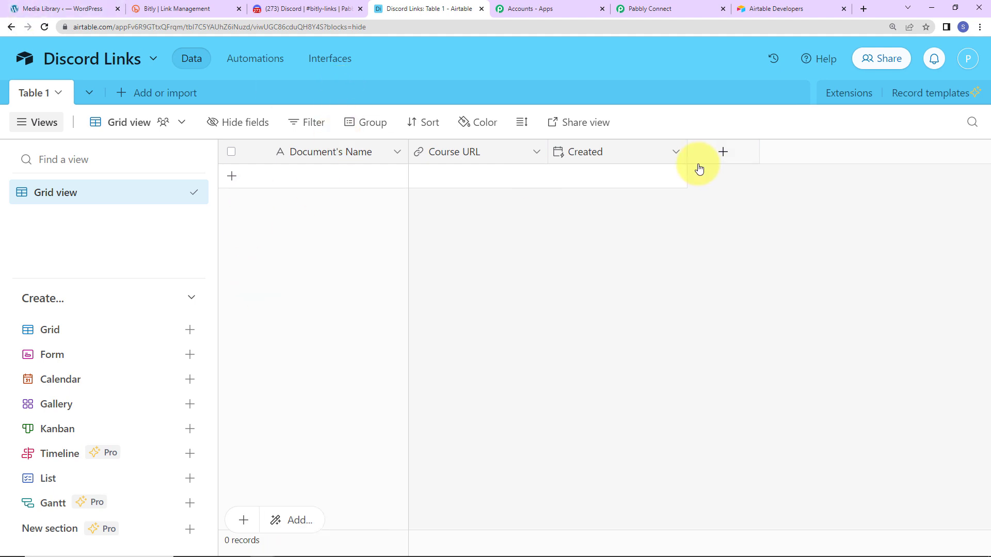
# Copy the title of PHP-Course-PDF.pdf from the WordPress media library and paste it as the Document's Name of a new Airtable record
pyautogui.click(48, 10)
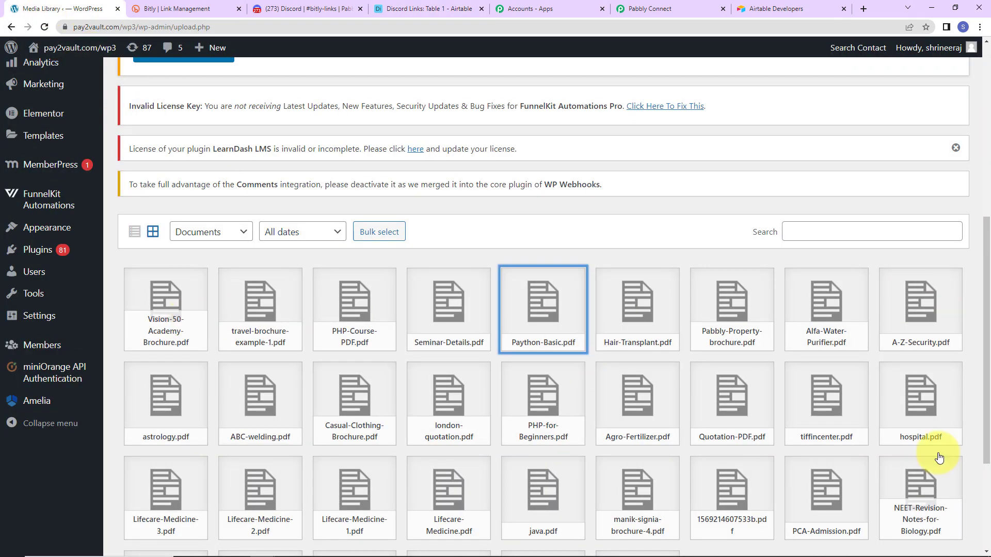
pyautogui.click(346, 317)
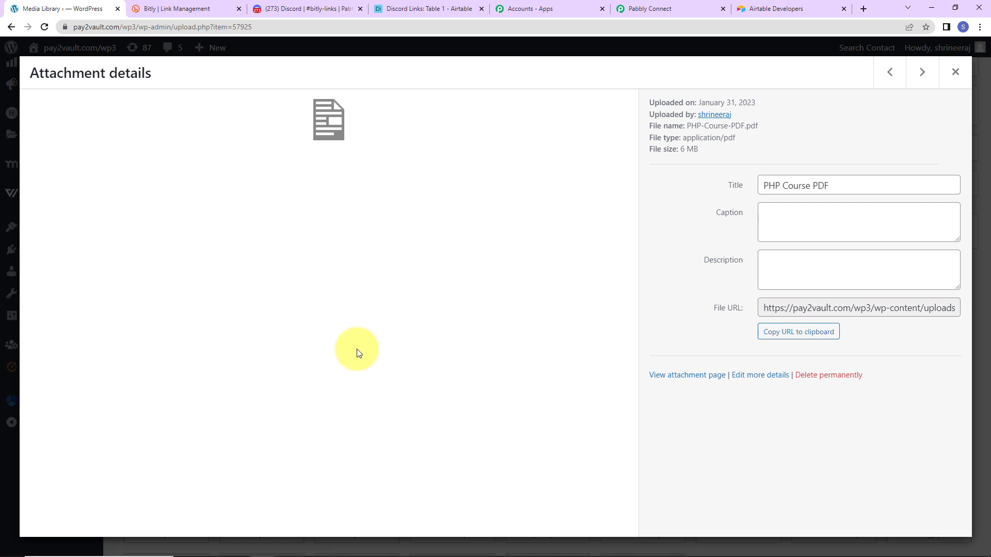
pyautogui.moveTo(851, 185); pyautogui.dragTo(734, 186)
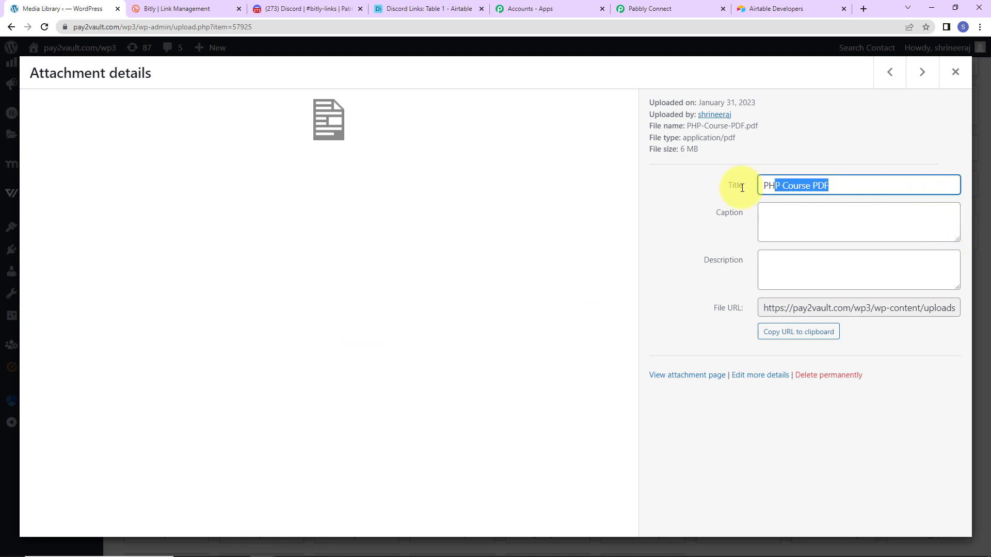
pyautogui.rightClick(774, 186)
pyautogui.click(798, 224)
pyautogui.click(429, 9)
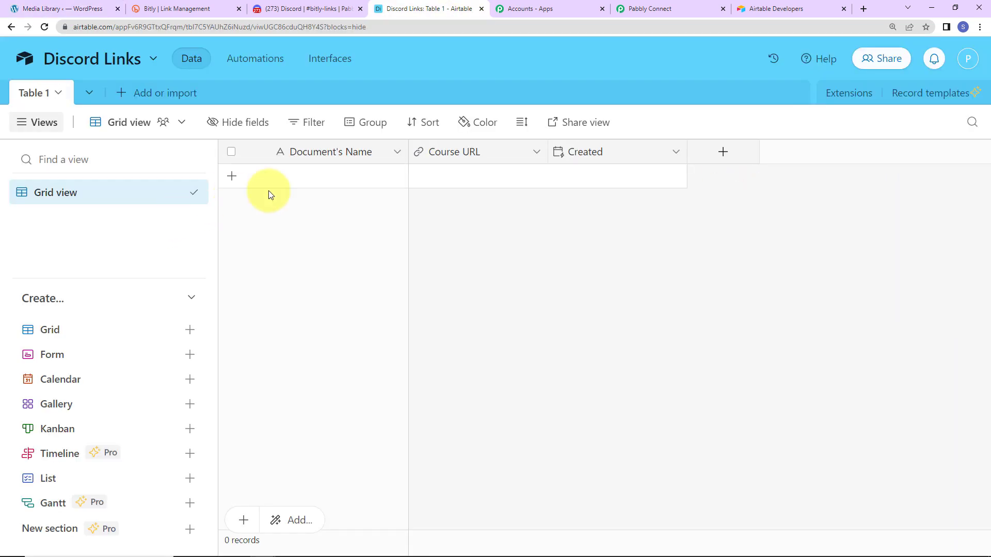
pyautogui.click(293, 177)
pyautogui.hotkey('ctrl', 'v')
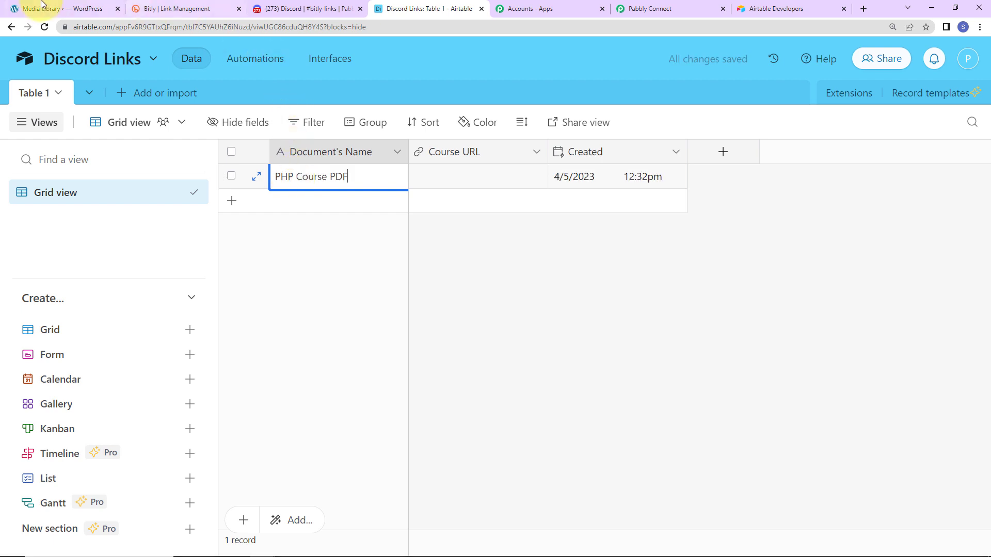
# Copy the PHP Course PDF's file URL from WordPress into the record's Course URL field in Airtable, and narrow that column slightly
pyautogui.click(77, 9)
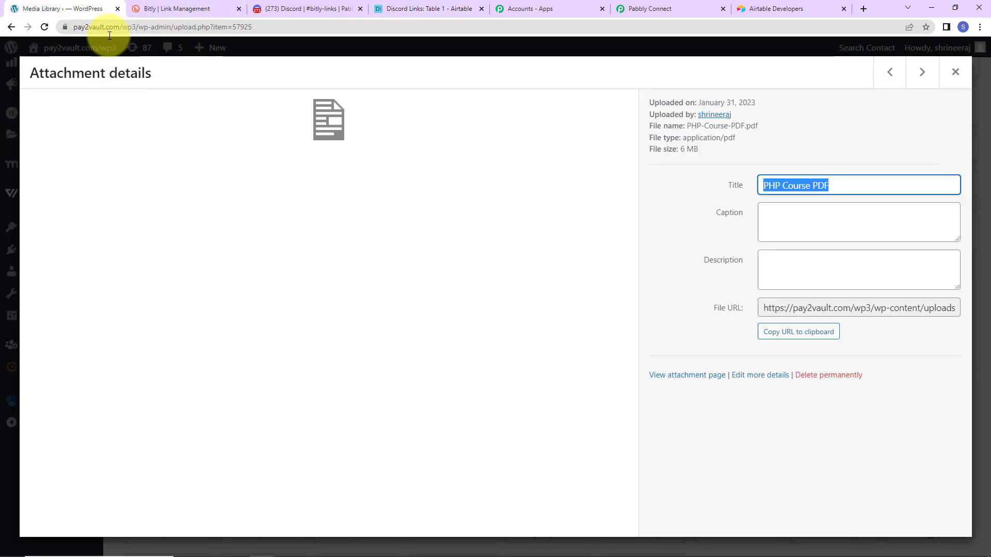
pyautogui.click(804, 336)
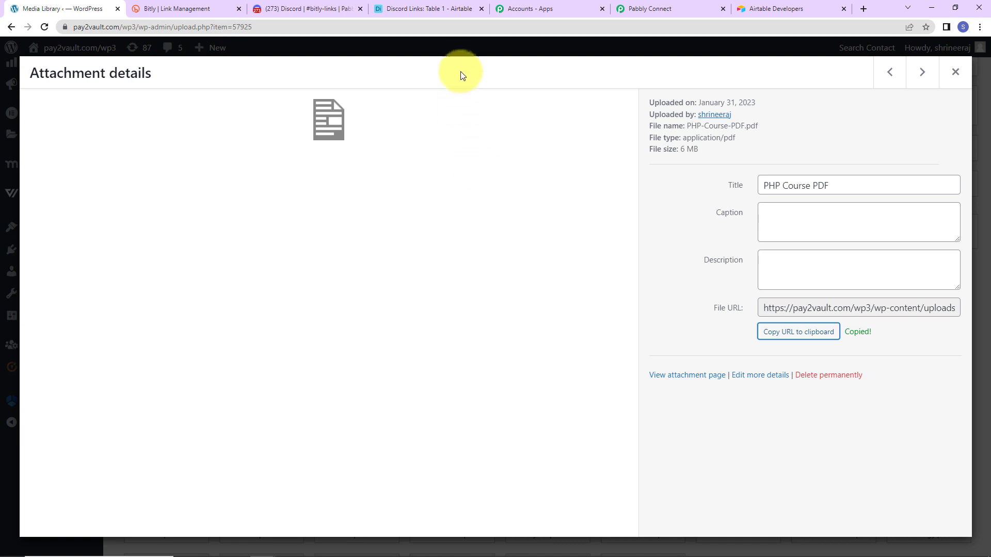
pyautogui.click(436, 10)
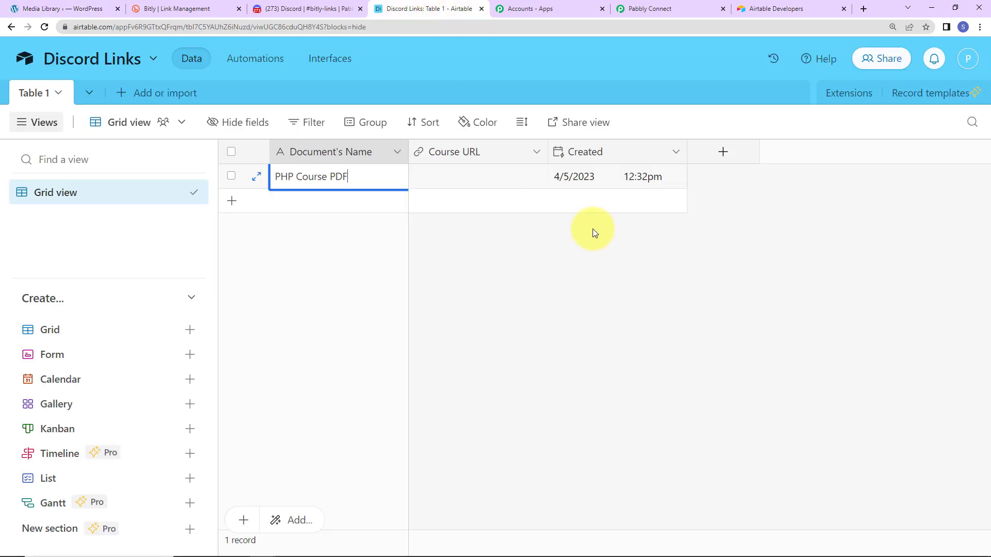
pyautogui.click(450, 177)
pyautogui.hotkey('ctrl', 'v')
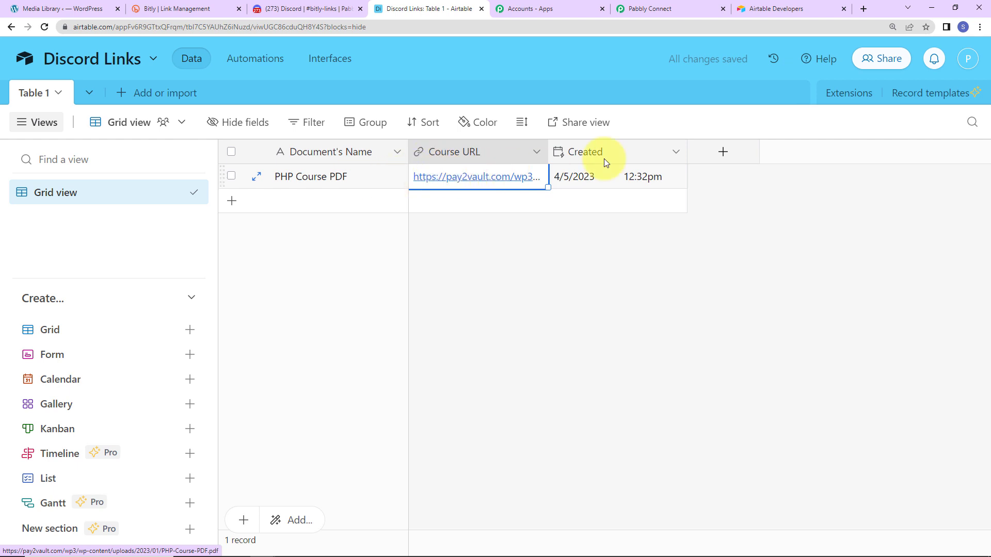
pyautogui.moveTo(545, 140); pyautogui.dragTo(523, 175)
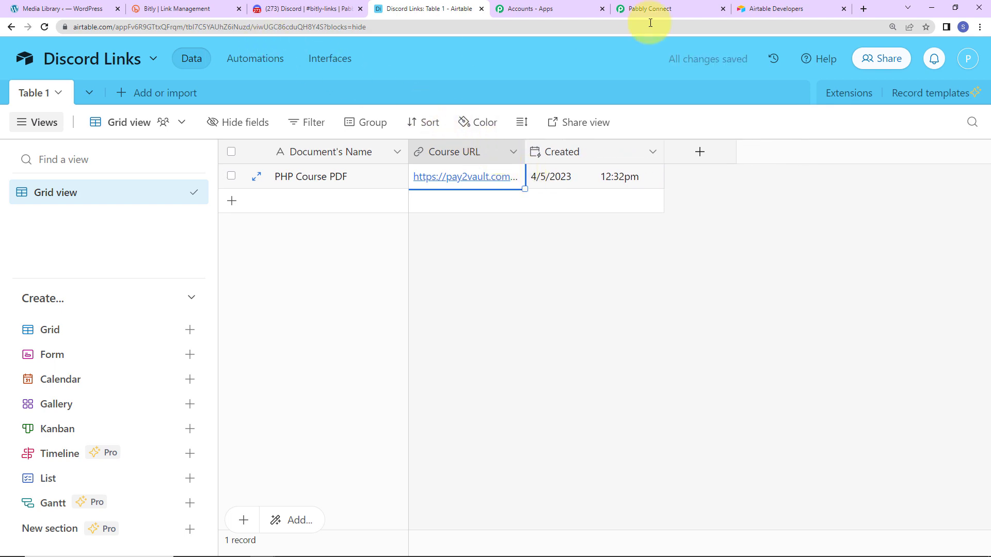
# In Pabbly Connect, set the Airtable trigger's base to Discord Links, with Table 1 as the table and Created as the trigger field
pyautogui.click(665, 7)
pyautogui.scroll(2, 333, 229)
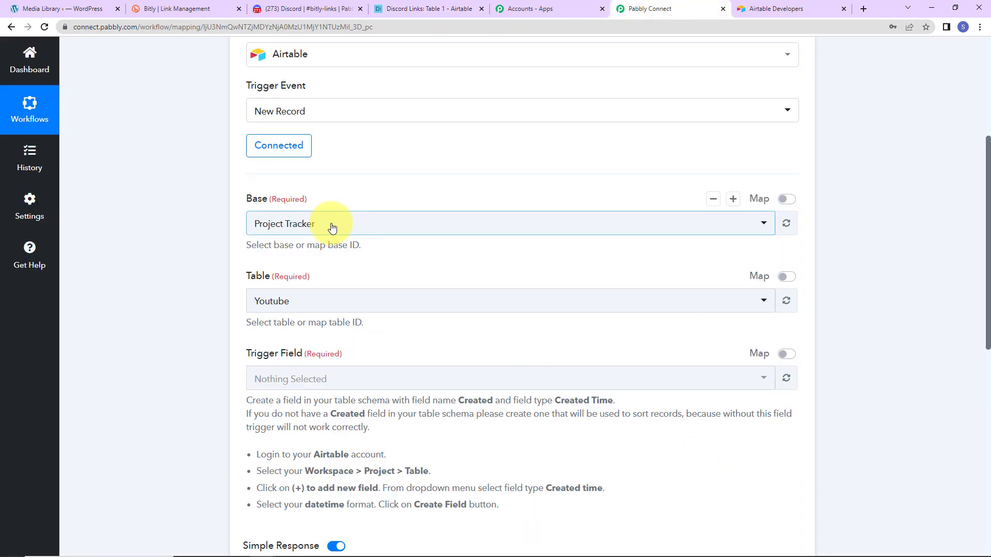
pyautogui.click(332, 226)
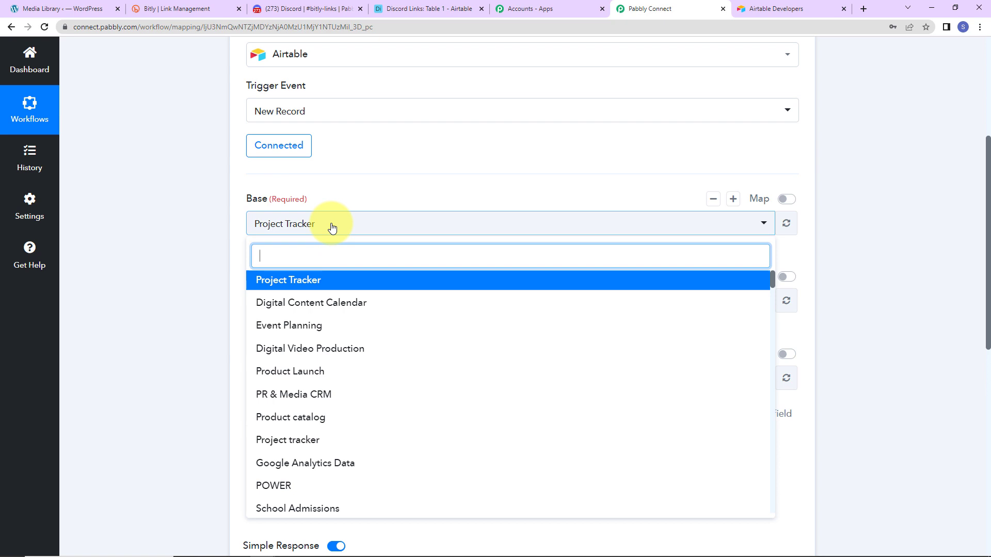
pyautogui.write('di')
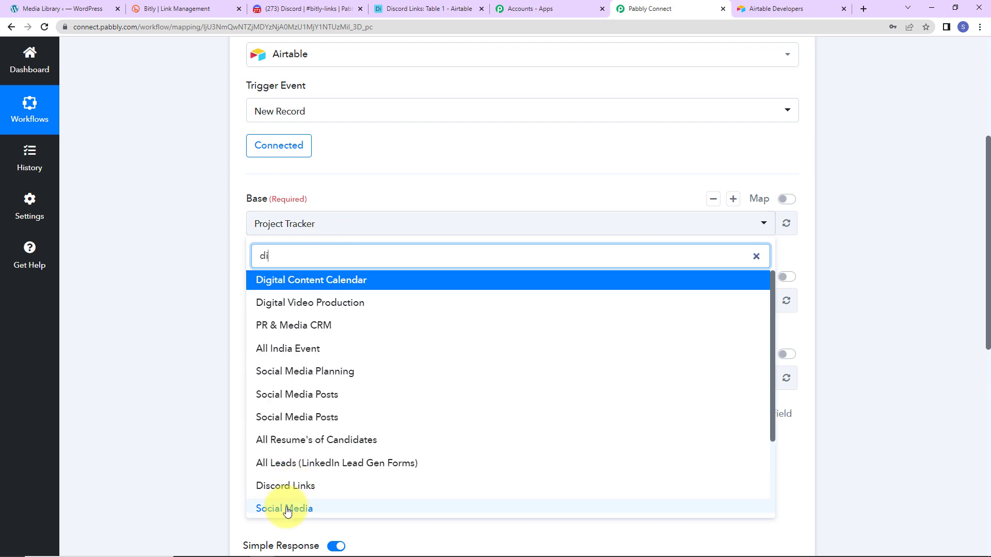
pyautogui.click(285, 485)
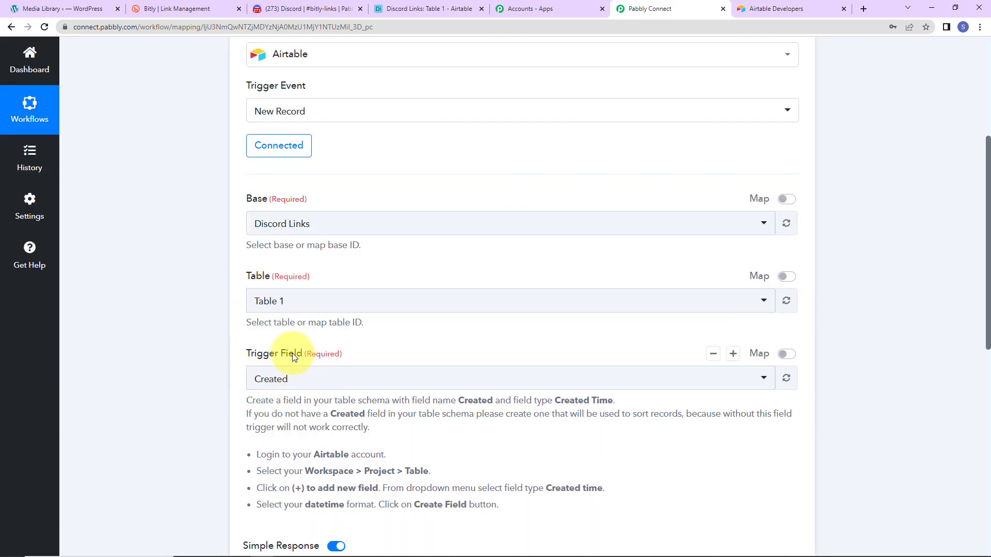
# Save the Airtable trigger with a test request and enlarge the Course URL value in the response to read it in full
pyautogui.scroll(-2, 331, 356)
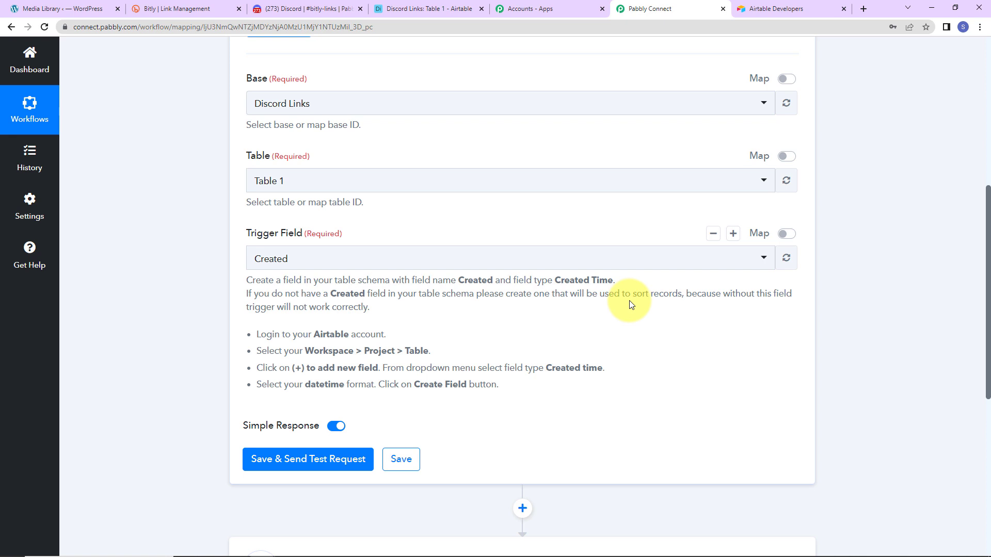
pyautogui.click(262, 459)
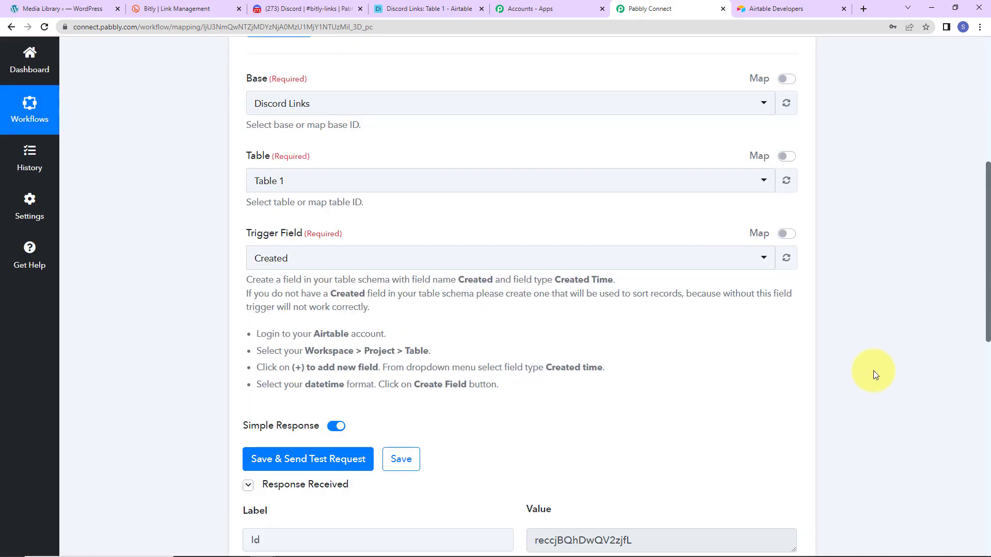
pyautogui.scroll(-5, 873, 371)
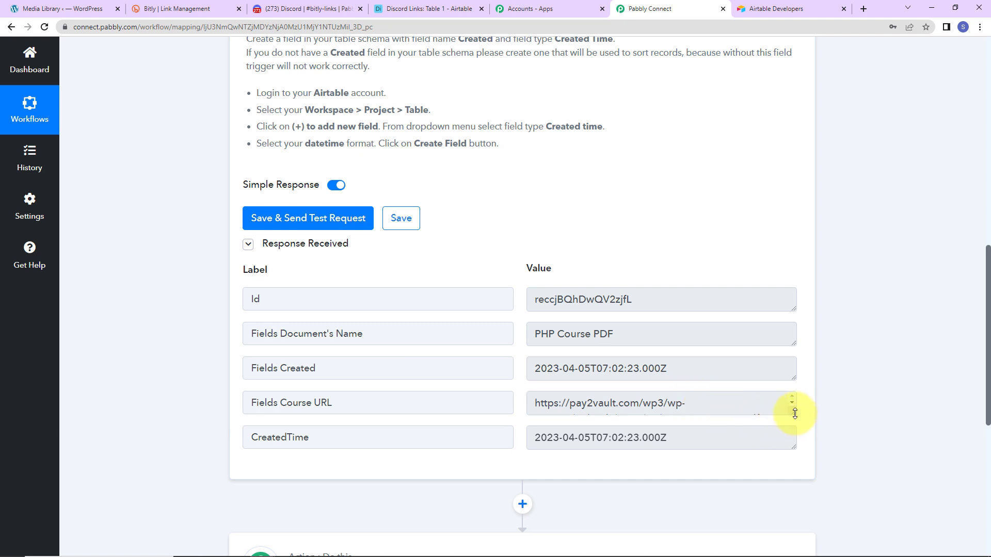
pyautogui.moveTo(794, 412); pyautogui.dragTo(808, 436)
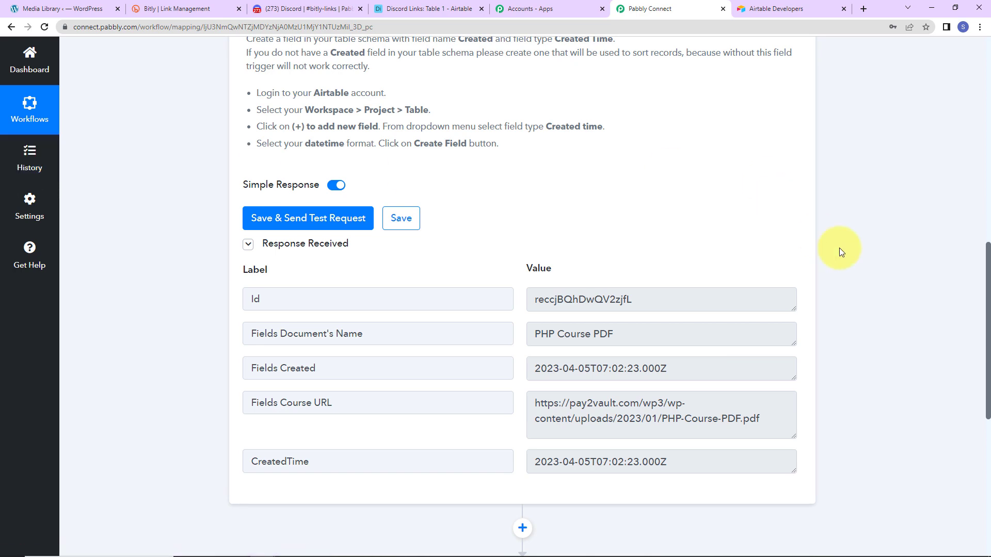
# Set the workflow's second step to the Bitly app with the Shorten Link action event
pyautogui.scroll(-5, 840, 251)
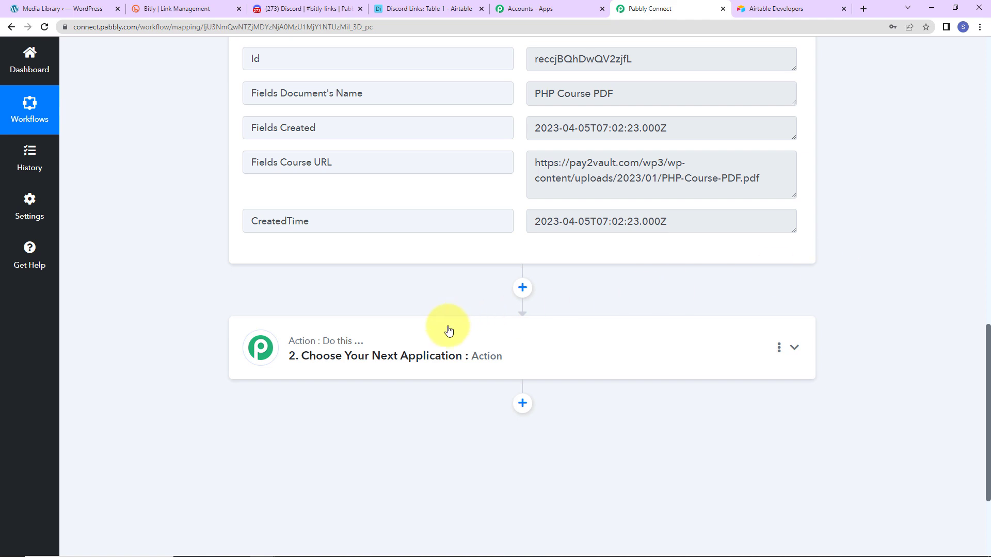
pyautogui.click(340, 355)
pyautogui.click(327, 419)
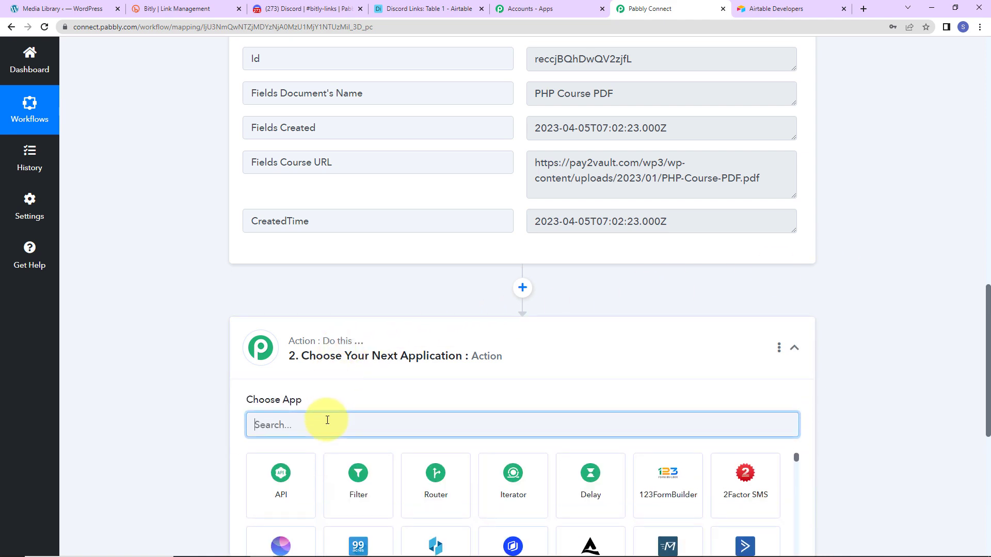
pyautogui.write('bitly')
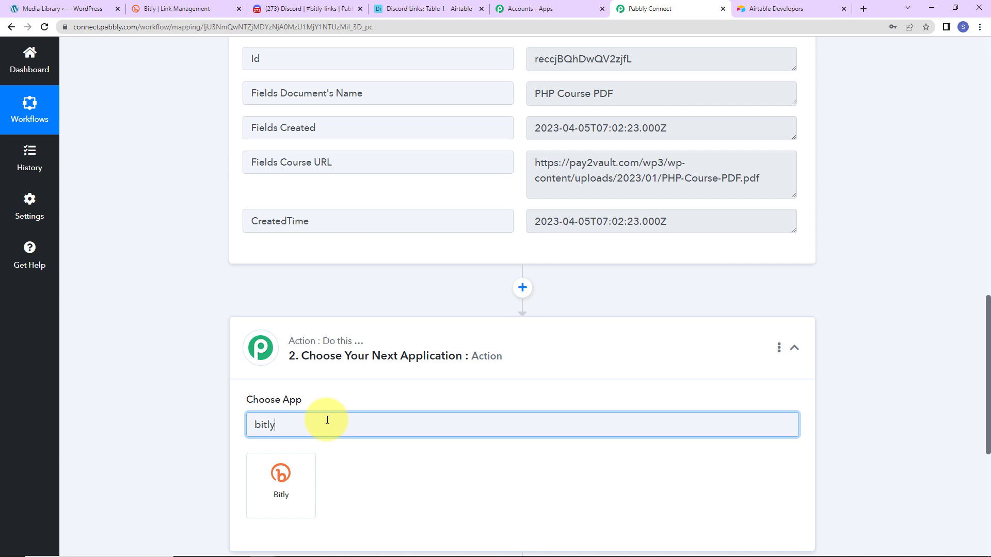
pyautogui.click(277, 505)
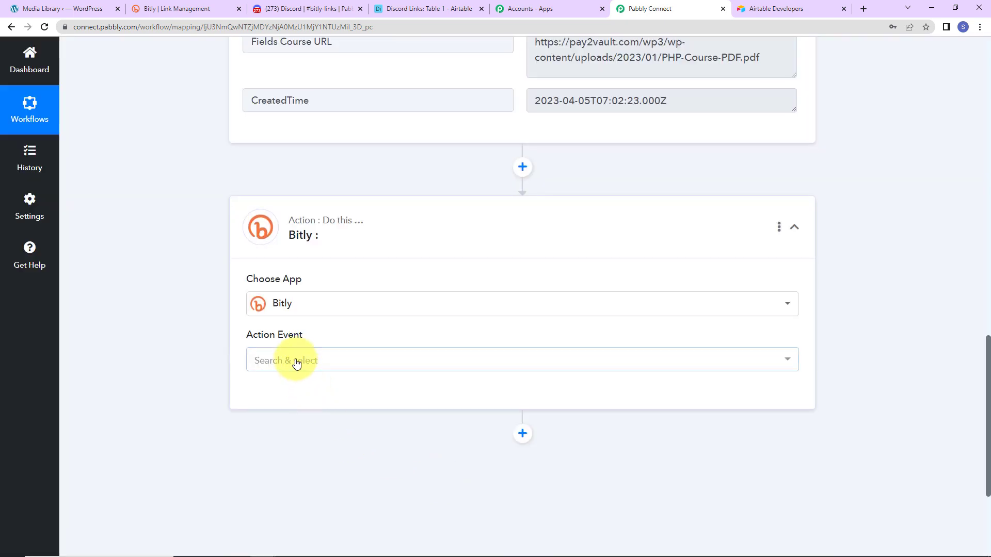
pyautogui.click(297, 364)
pyautogui.click(283, 414)
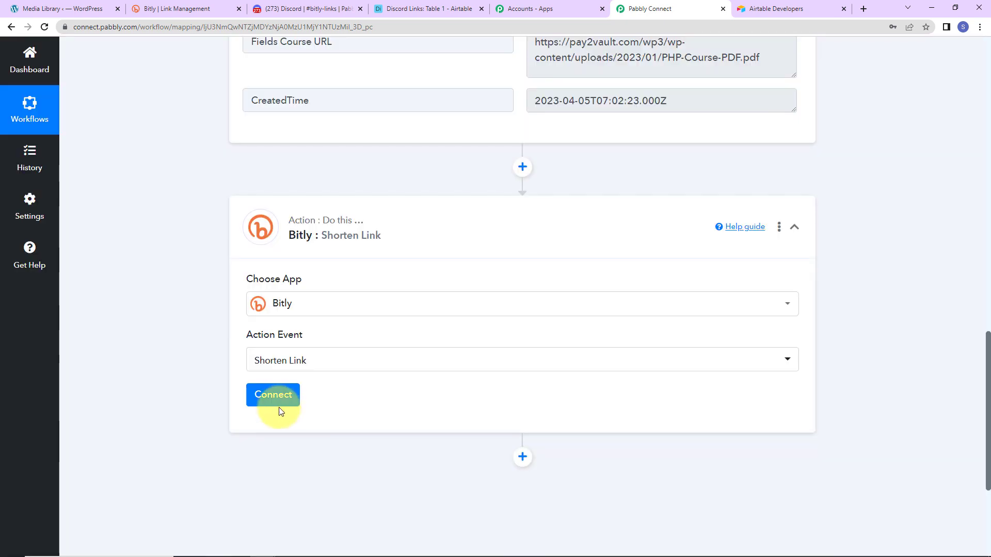
# Connect the Bitly action through a new connection and allow Pabbly to access the Bitly account
pyautogui.click(276, 403)
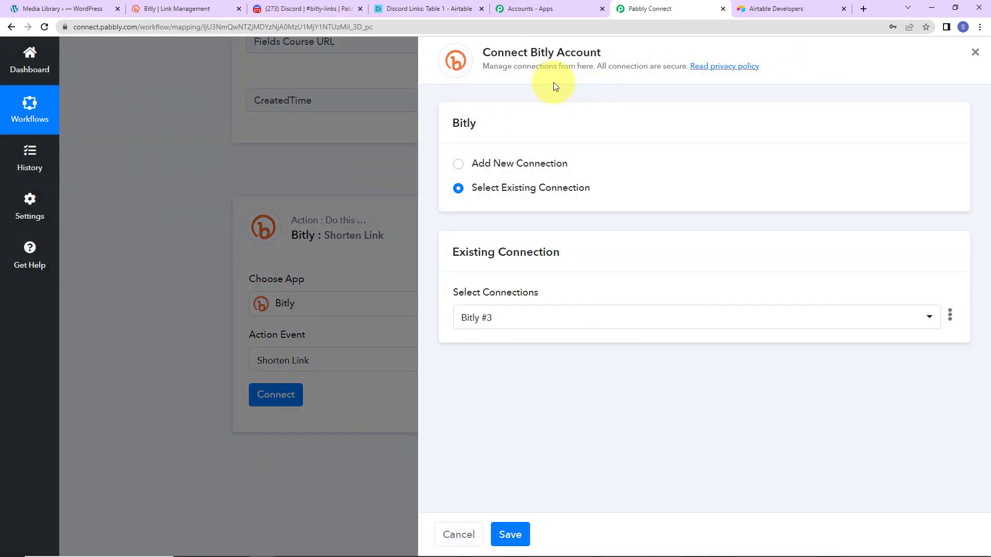
pyautogui.moveTo(529, 52); pyautogui.dragTo(620, 51)
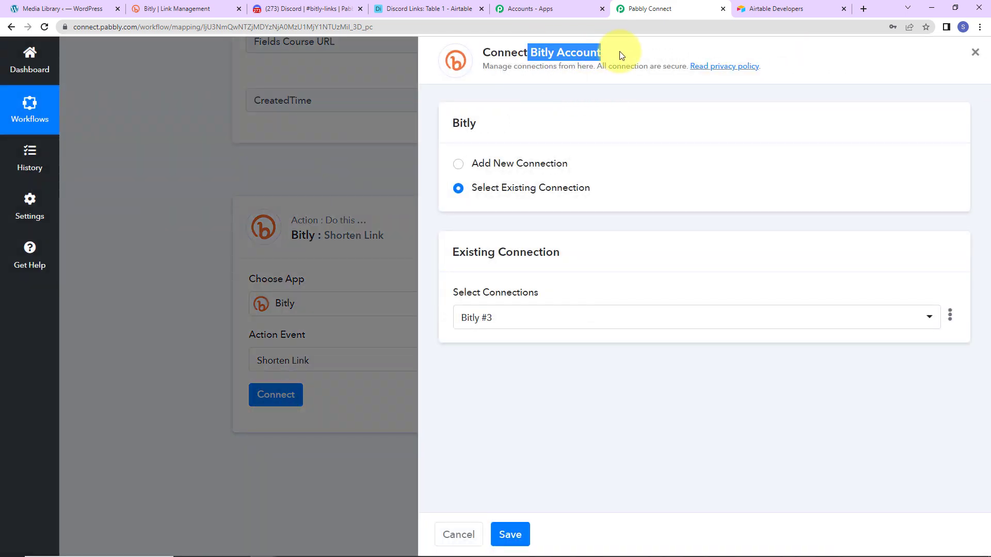
pyautogui.click(461, 167)
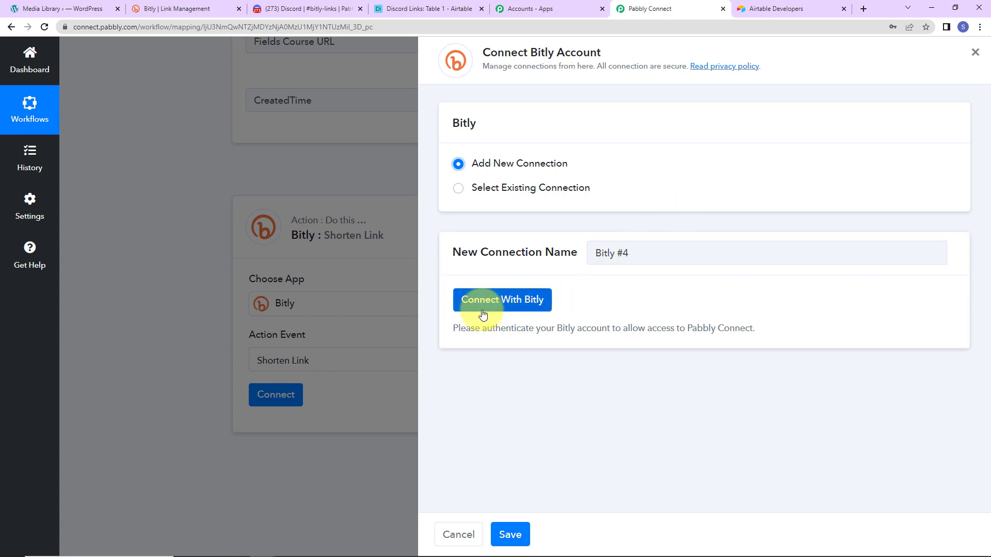
pyautogui.click(500, 304)
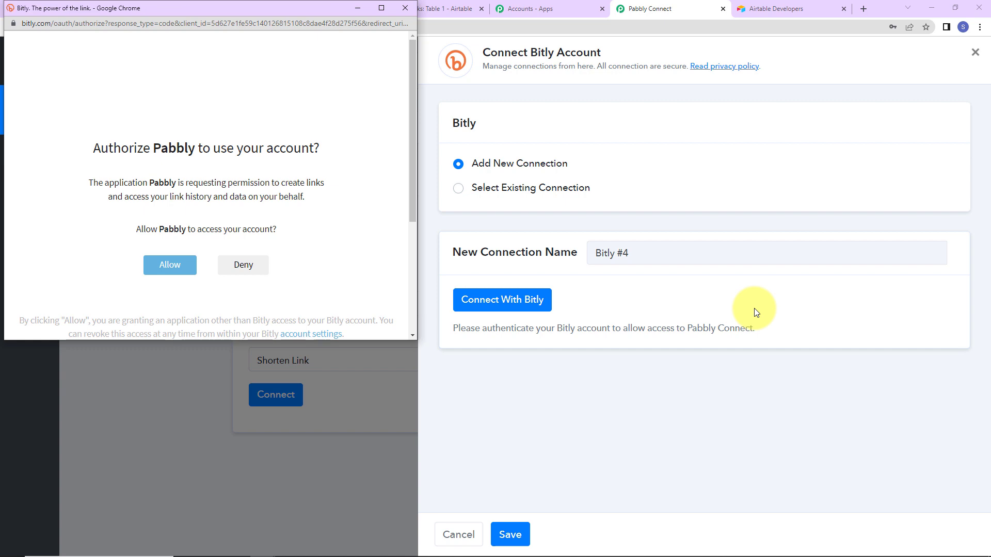
pyautogui.click(170, 270)
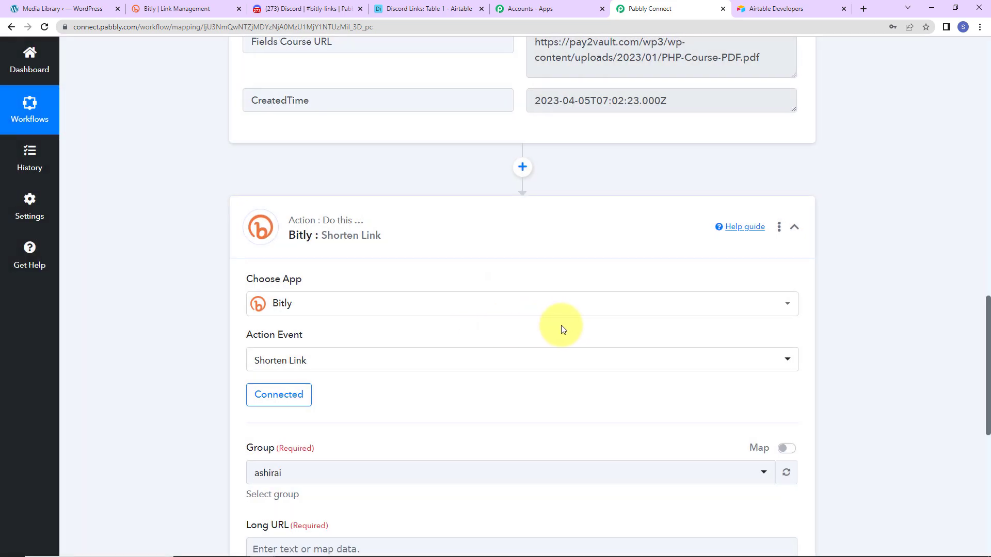
# Compare the group selected in the Bitly action with the account name shown in Bitly, and return to Pabbly Connect
pyautogui.scroll(-5, 561, 330)
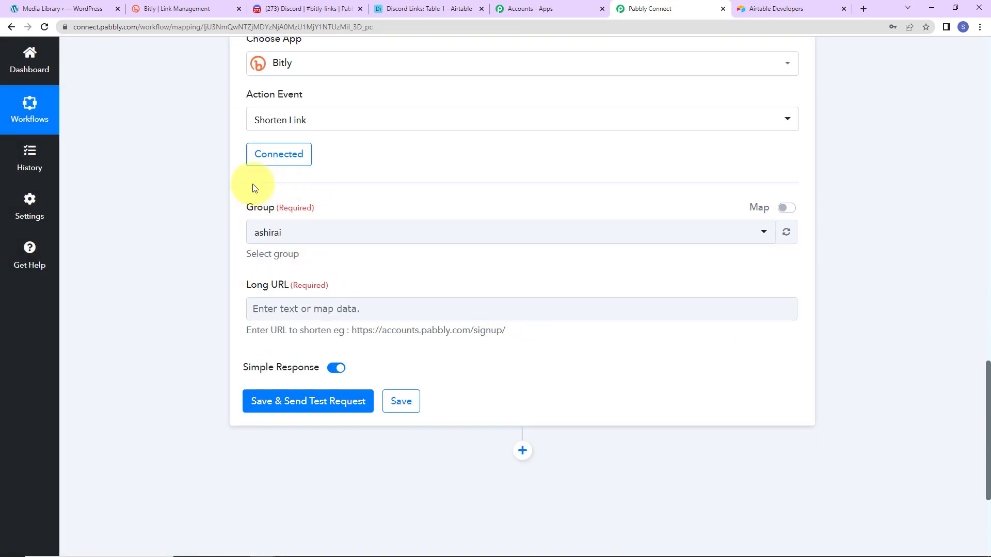
pyautogui.click(293, 235)
pyautogui.click(293, 236)
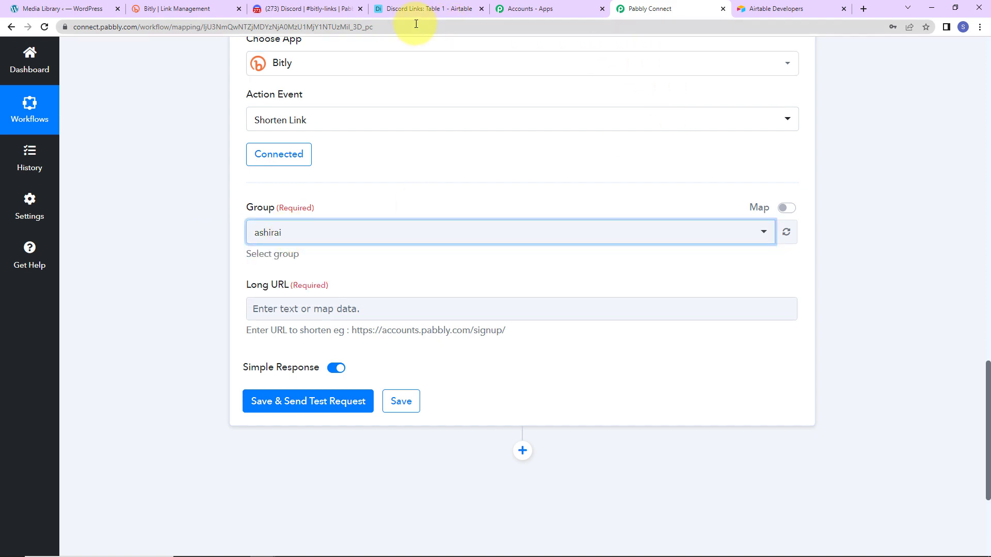
pyautogui.click(182, 8)
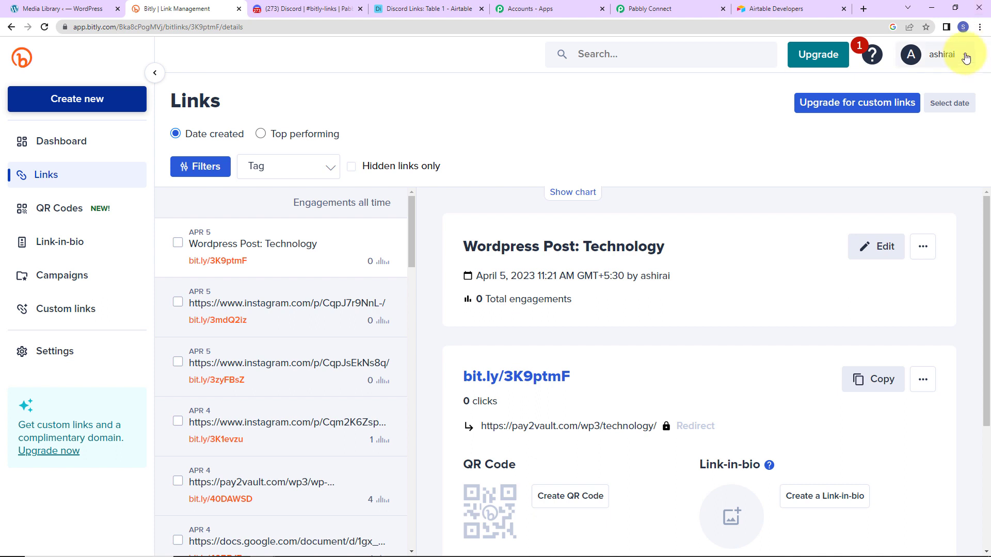
pyautogui.click(658, 8)
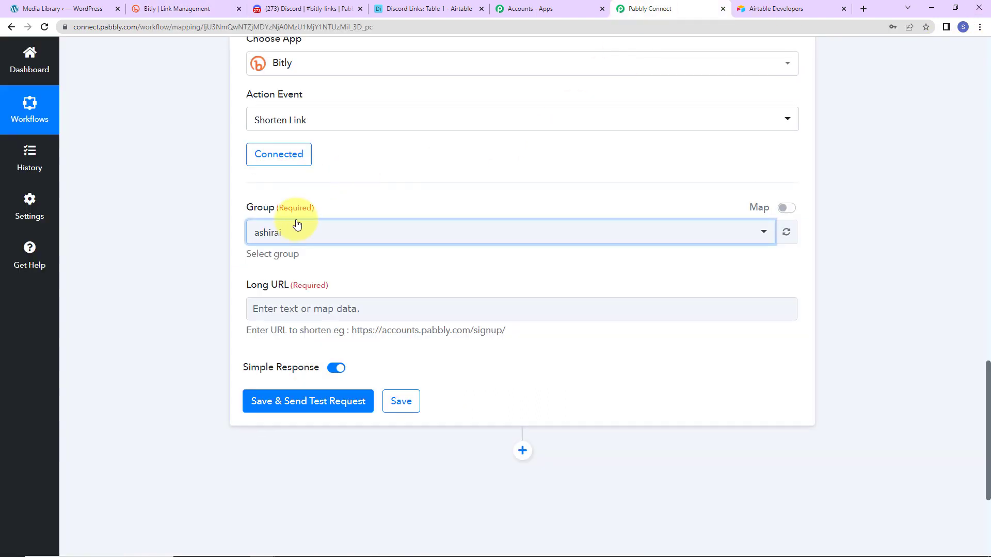
# Map the Bitly action's Long URL to the Airtable record's Course URL and save it with a test request
pyautogui.click(313, 307)
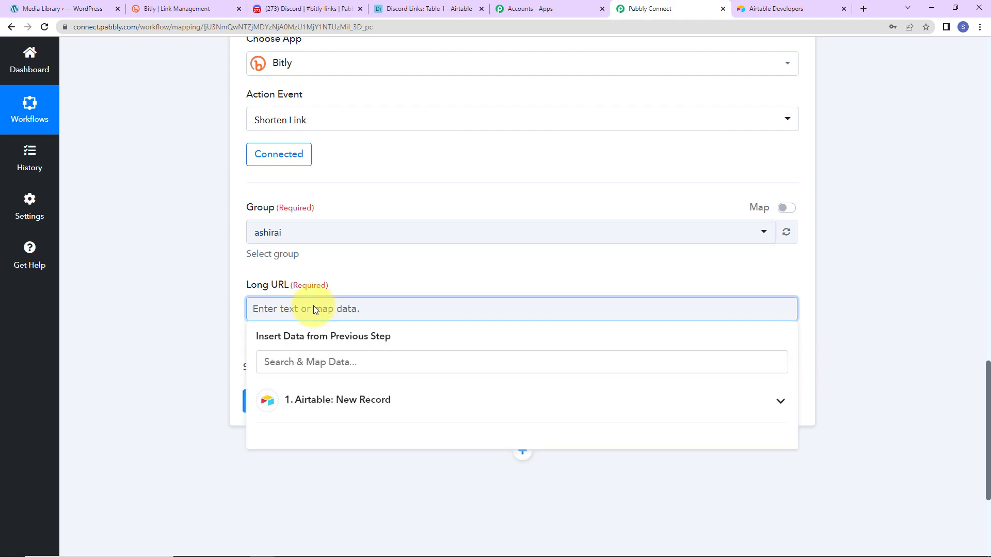
pyautogui.click(327, 402)
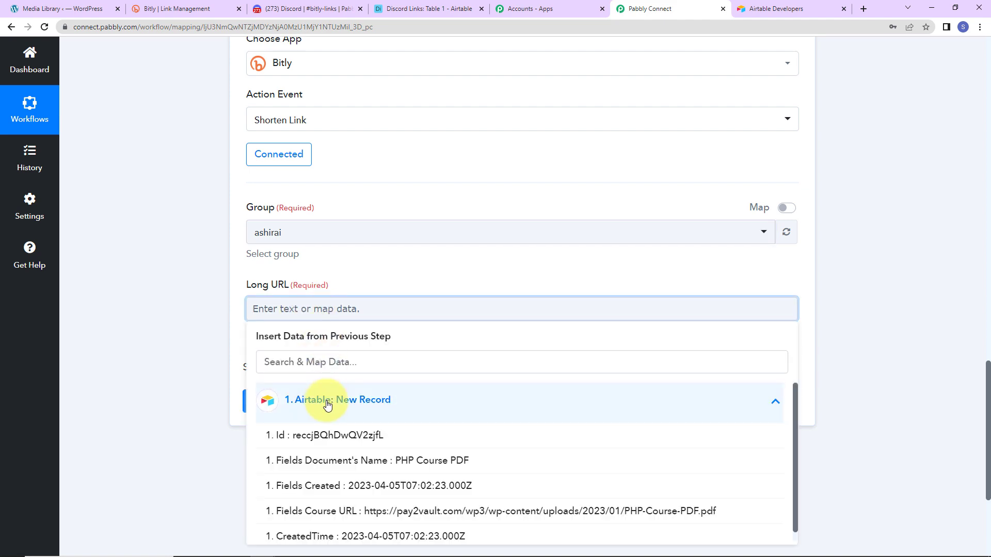
pyautogui.click(327, 511)
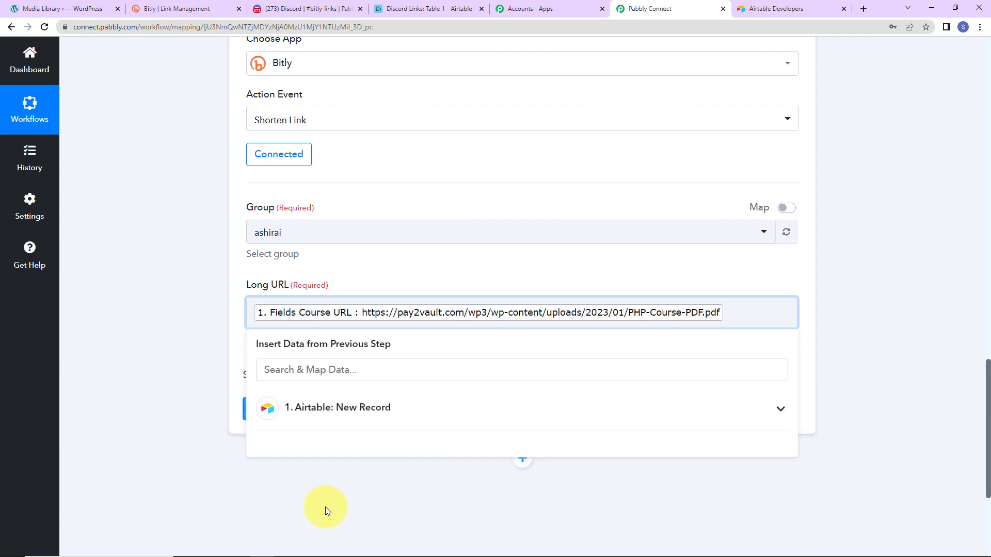
pyautogui.click(324, 506)
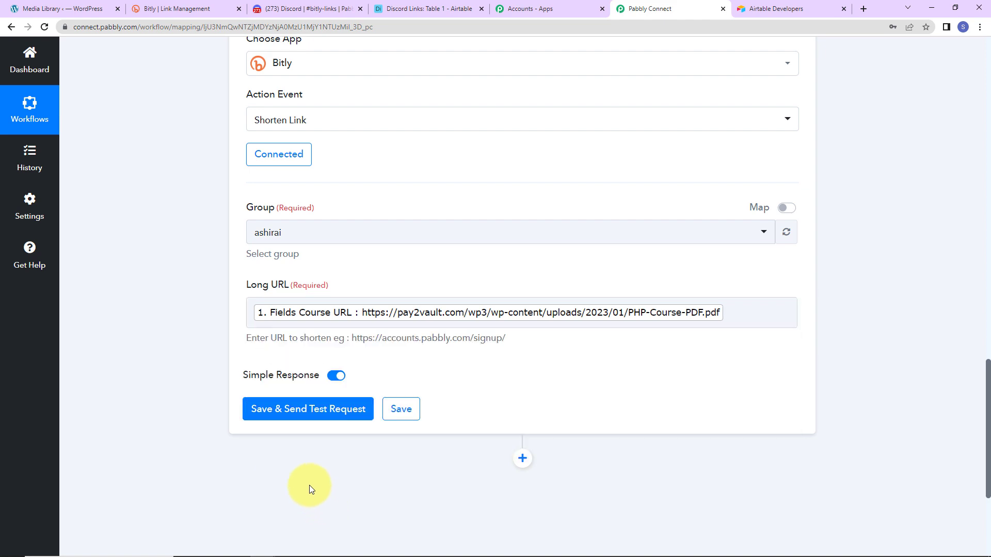
pyautogui.click(314, 411)
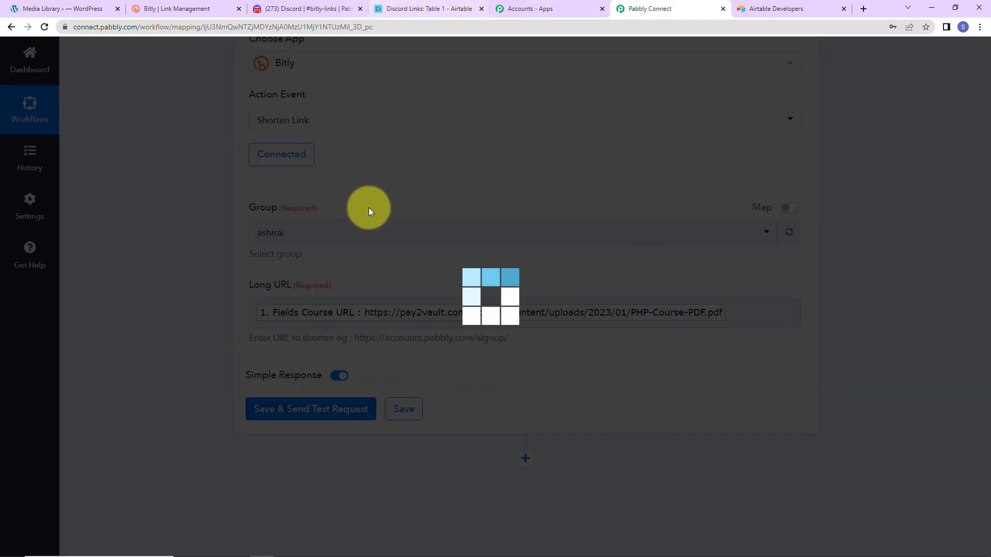
pyautogui.scroll(-1, 913, 266)
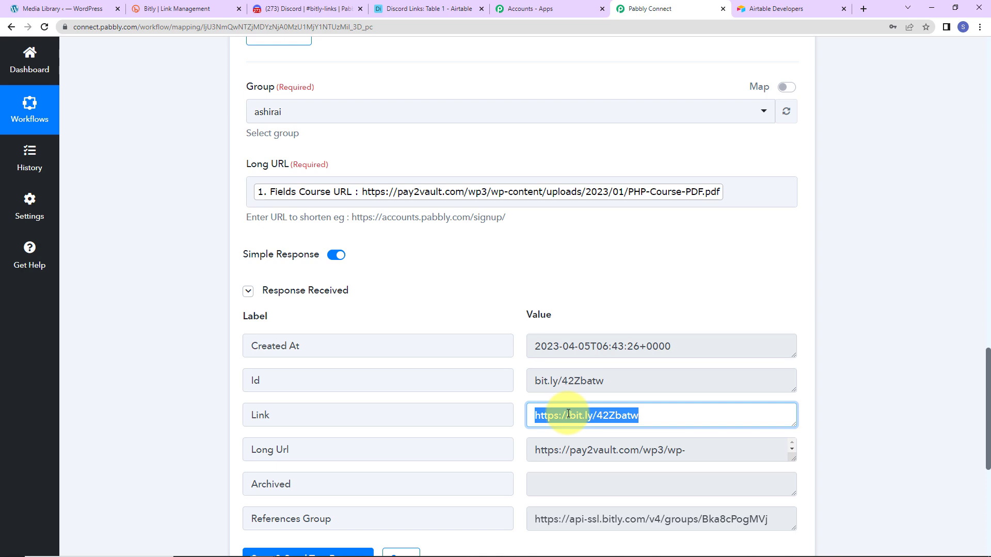
# Add Discord as the third workflow step with the Send Channel Message (HTML) action event and connect it
pyautogui.scroll(-5, 781, 354)
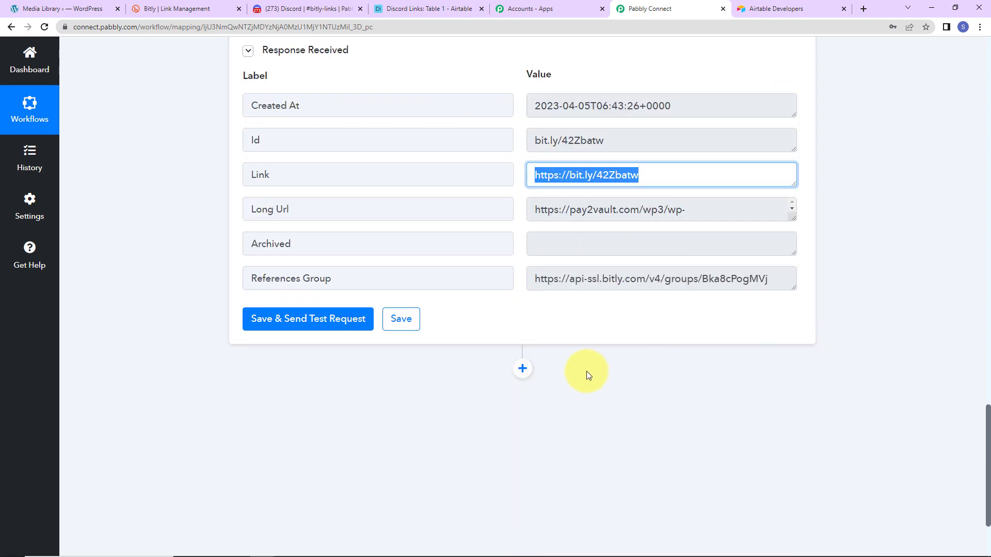
pyautogui.click(522, 369)
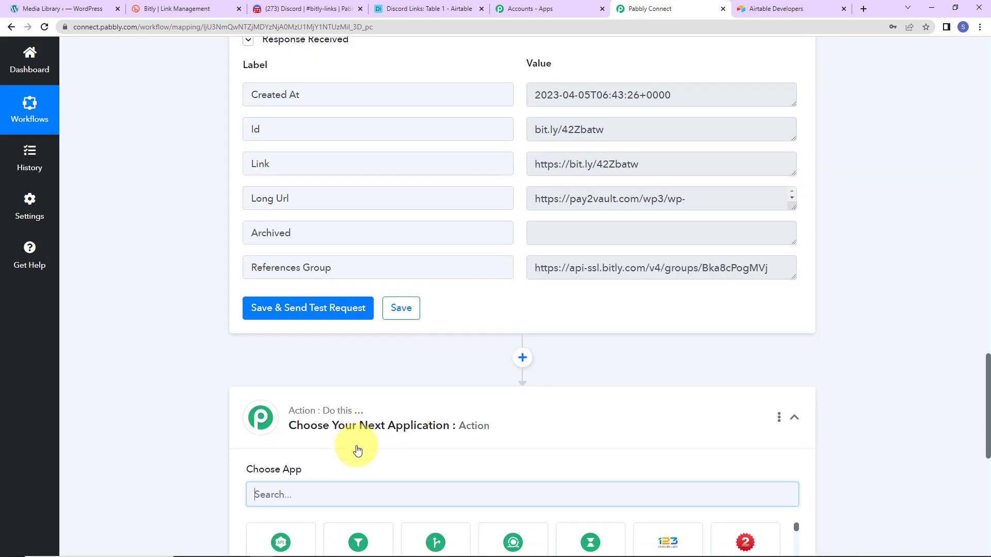
pyautogui.click(325, 388)
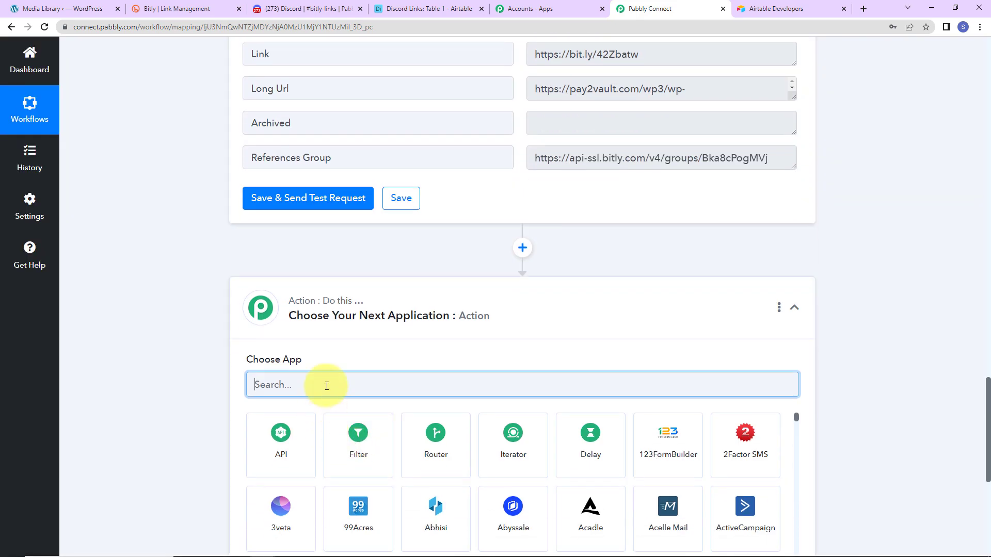
pyautogui.write('disc')
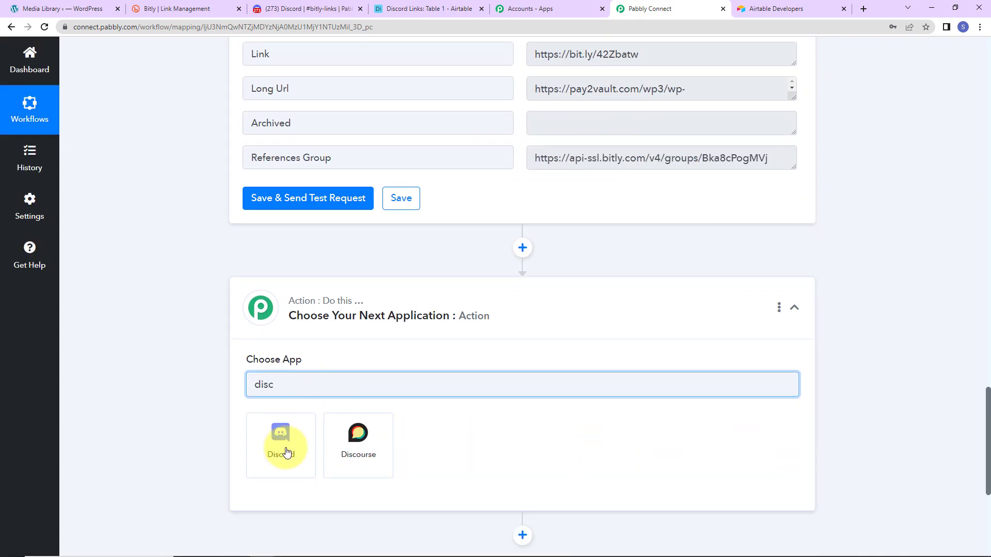
pyautogui.click(284, 436)
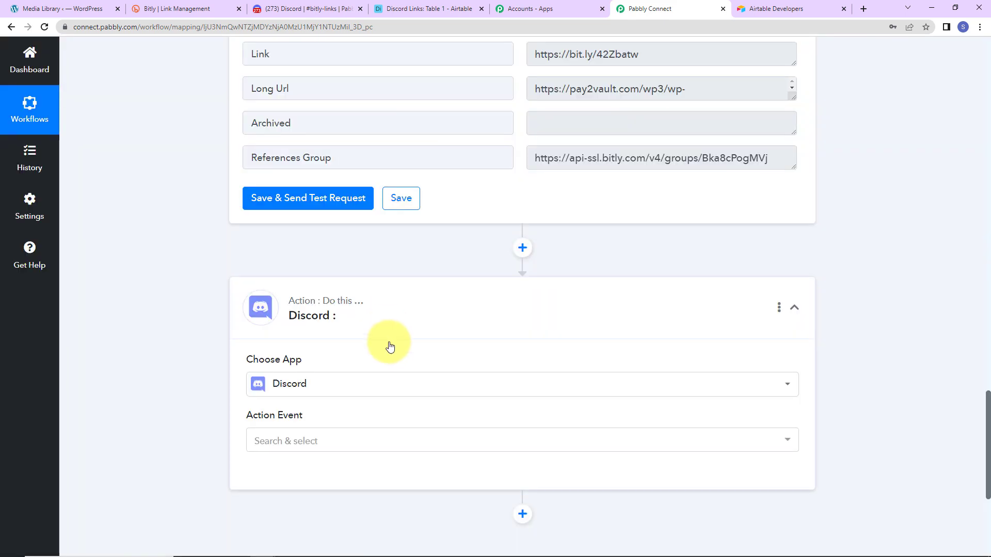
pyautogui.click(349, 324)
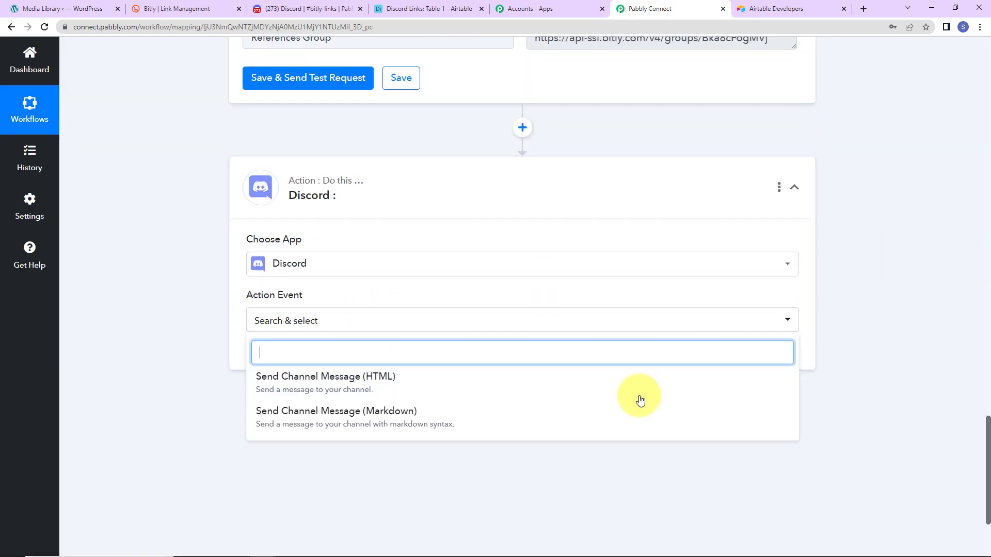
pyautogui.click(429, 397)
pyautogui.click(263, 357)
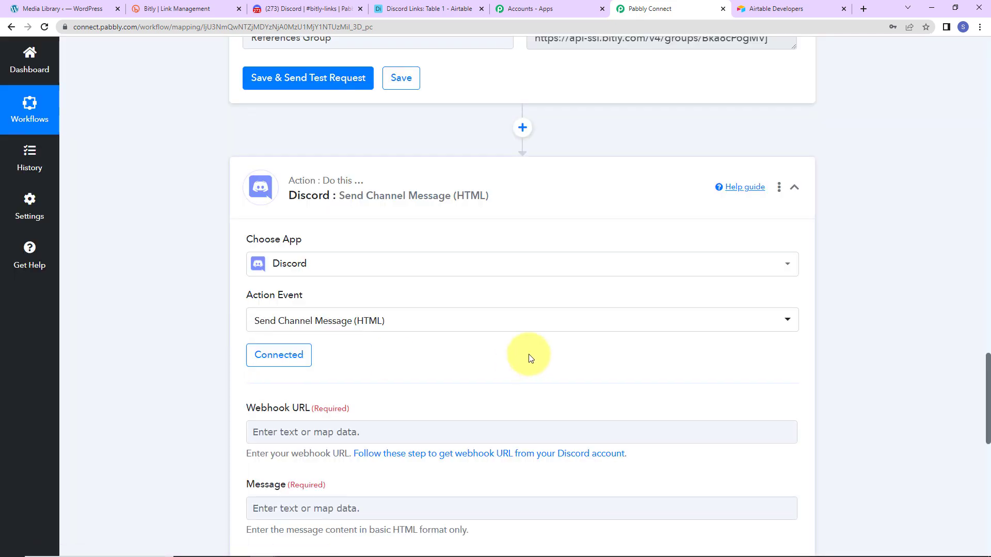
# Review the Discord action's required fields, and open the Pabbly Team server's webhooks under its integration settings in Discord
pyautogui.scroll(-3, 529, 357)
pyautogui.scroll(-3, 530, 357)
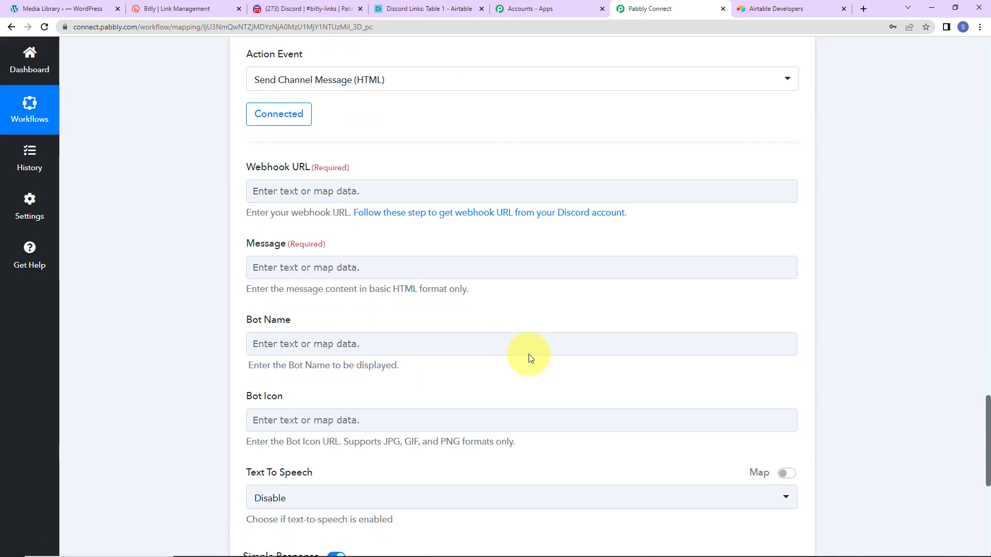
pyautogui.click(275, 184)
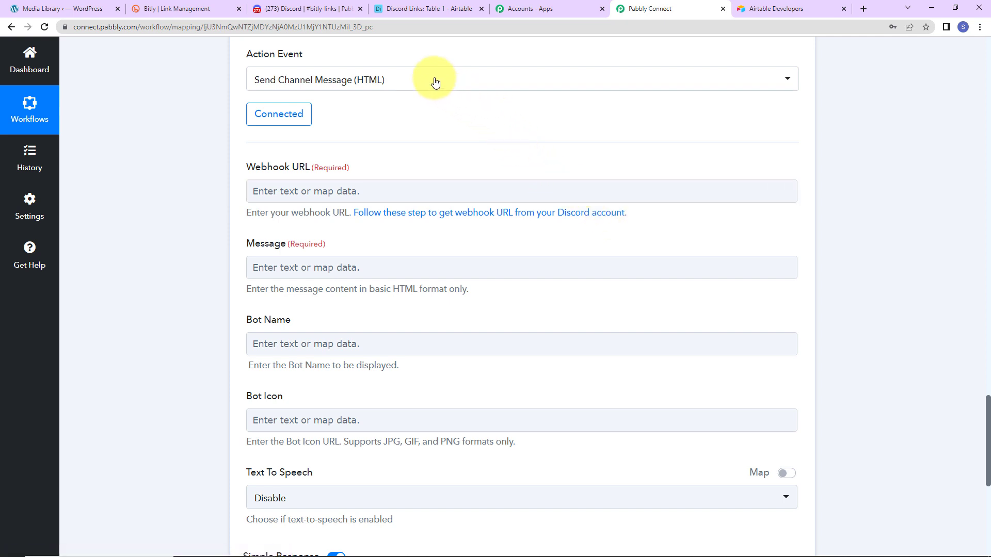
pyautogui.click(314, 11)
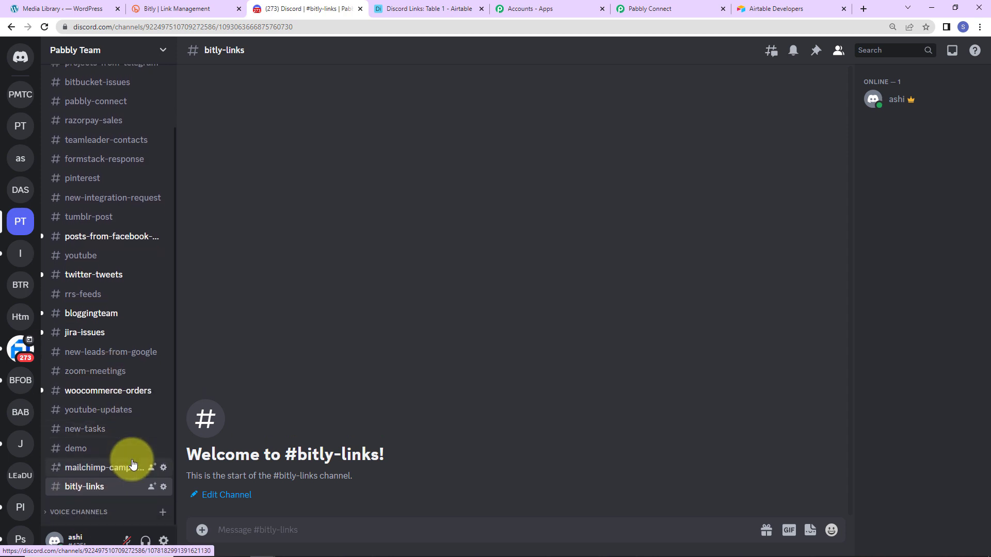
pyautogui.scroll(2, 133, 459)
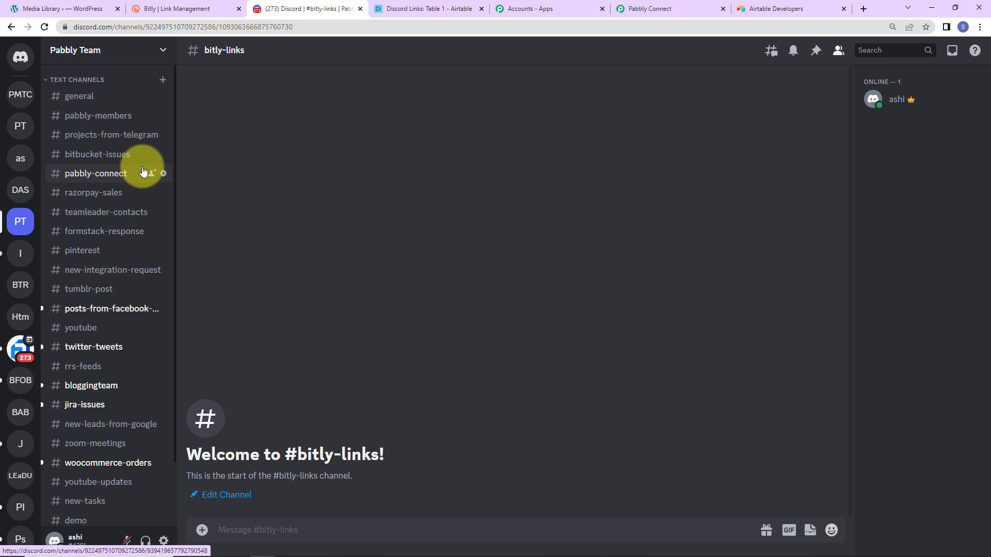
pyautogui.click(163, 52)
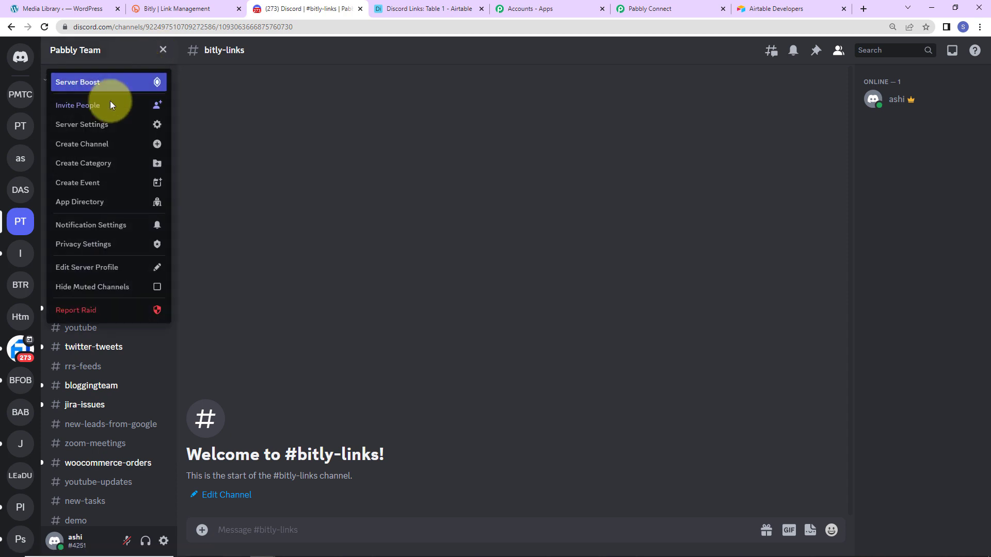
pyautogui.click(73, 128)
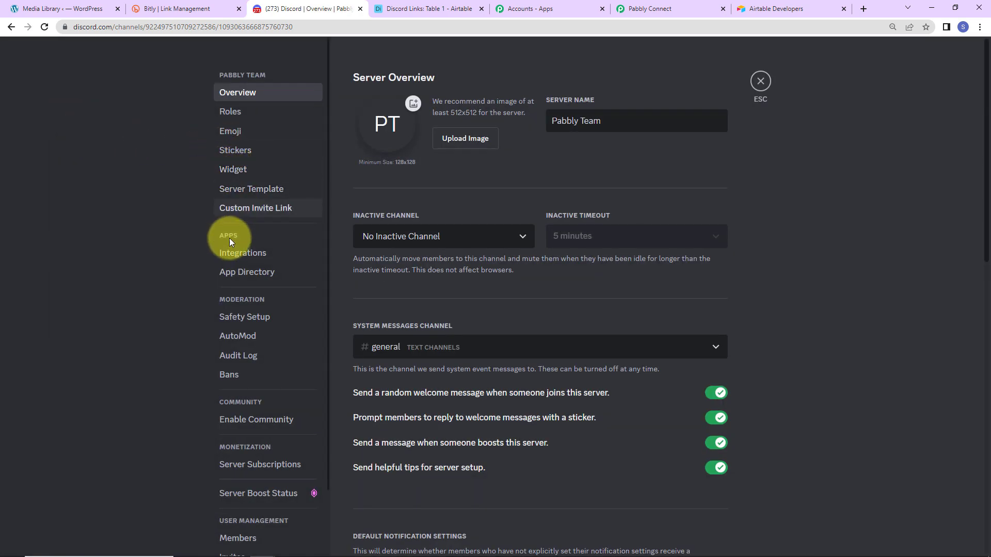
pyautogui.click(225, 261)
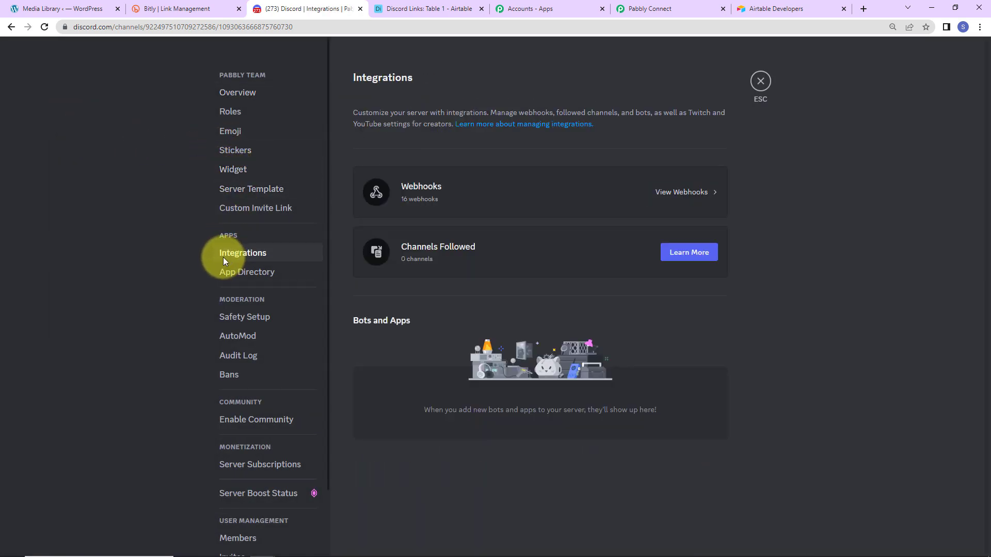
pyautogui.click(579, 203)
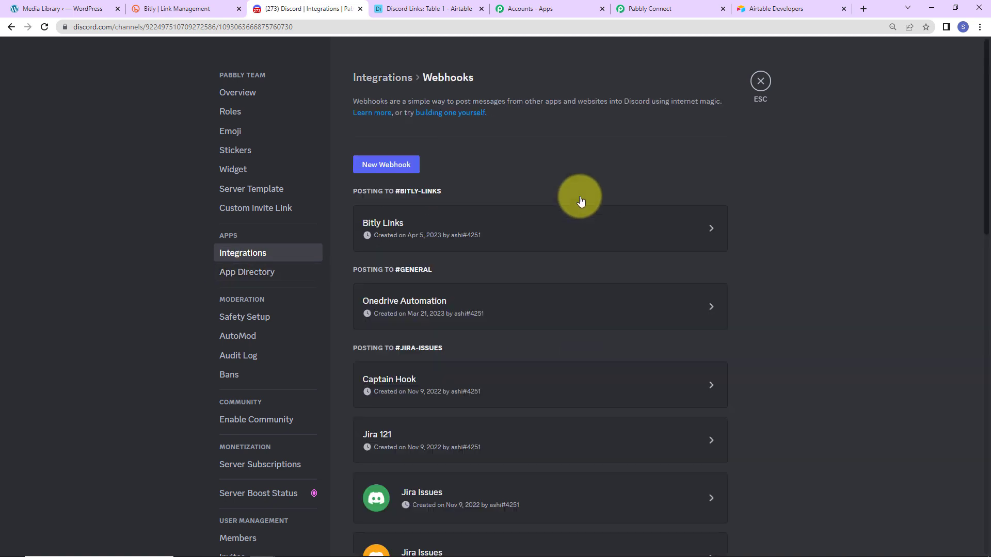
# Create a new webhook in the Discord server and change its name to Demo Bitly Link
pyautogui.click(387, 168)
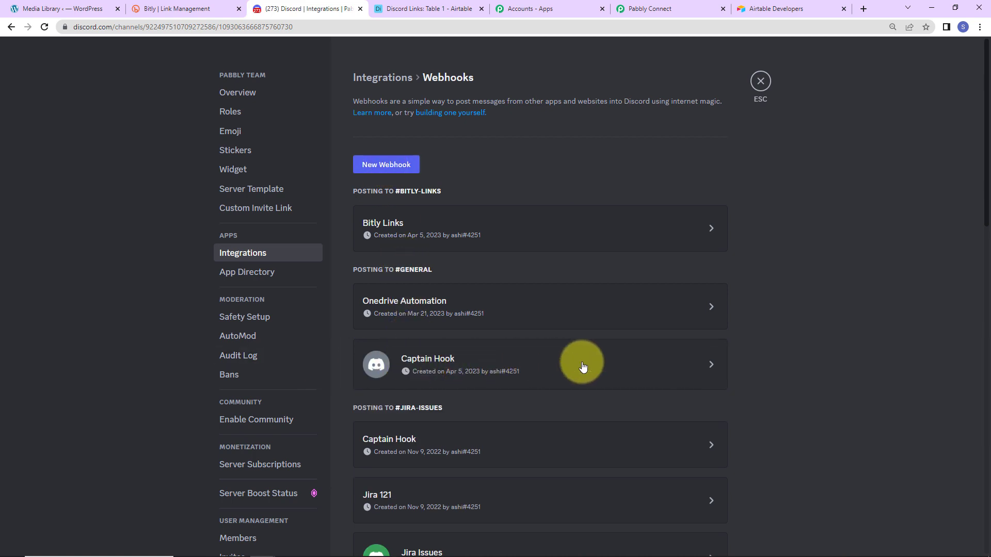
pyautogui.click(538, 364)
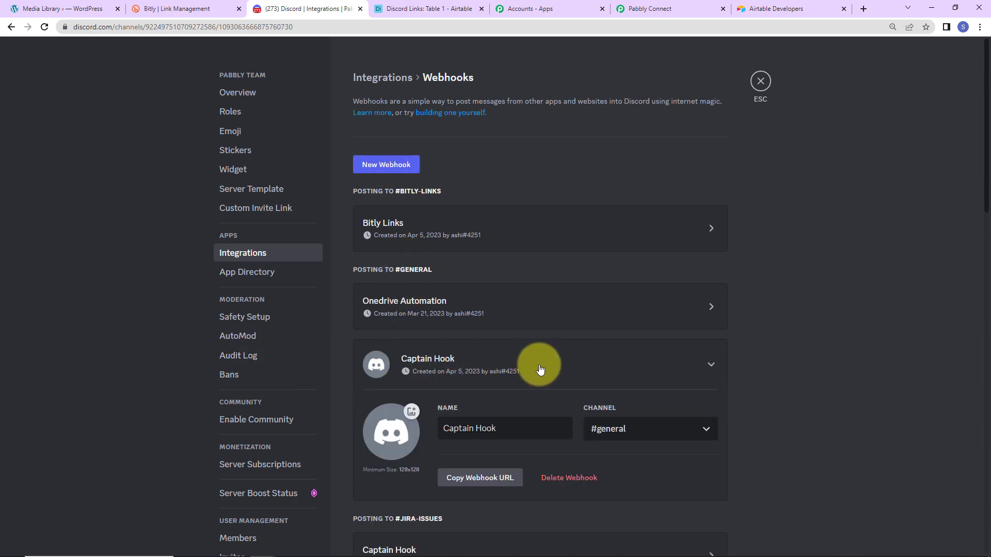
pyautogui.scroll(-5, 575, 315)
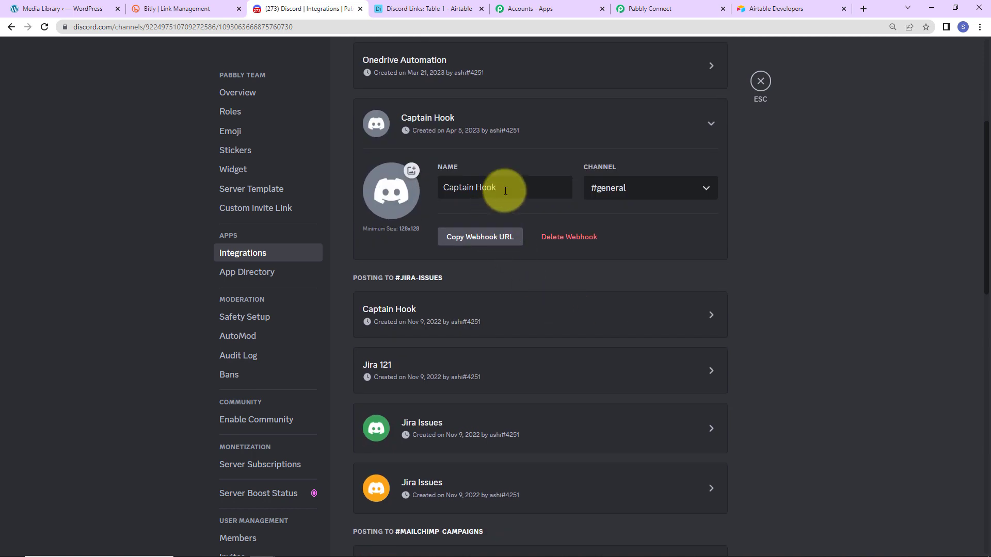
pyautogui.moveTo(505, 191); pyautogui.dragTo(383, 196)
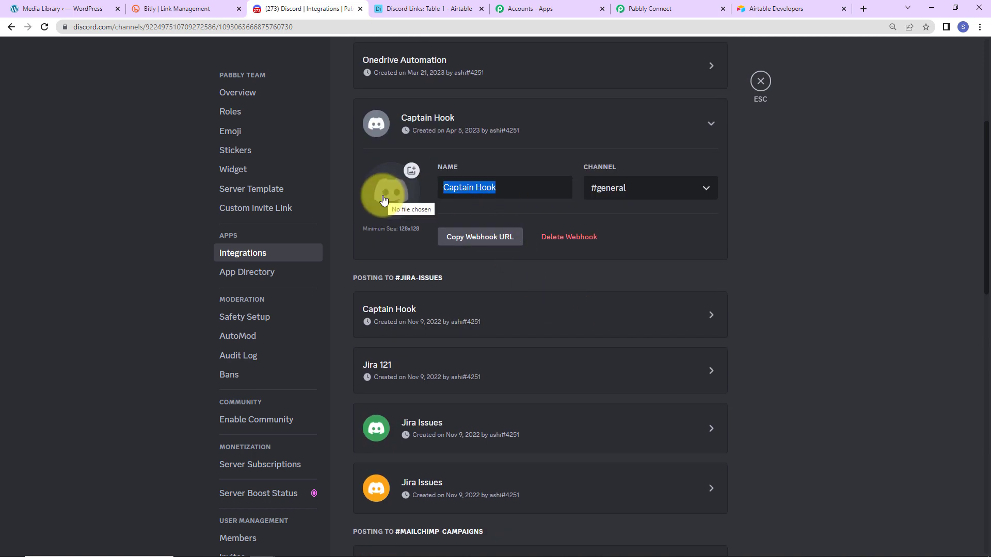
pyautogui.write('Demo Bitly Link')
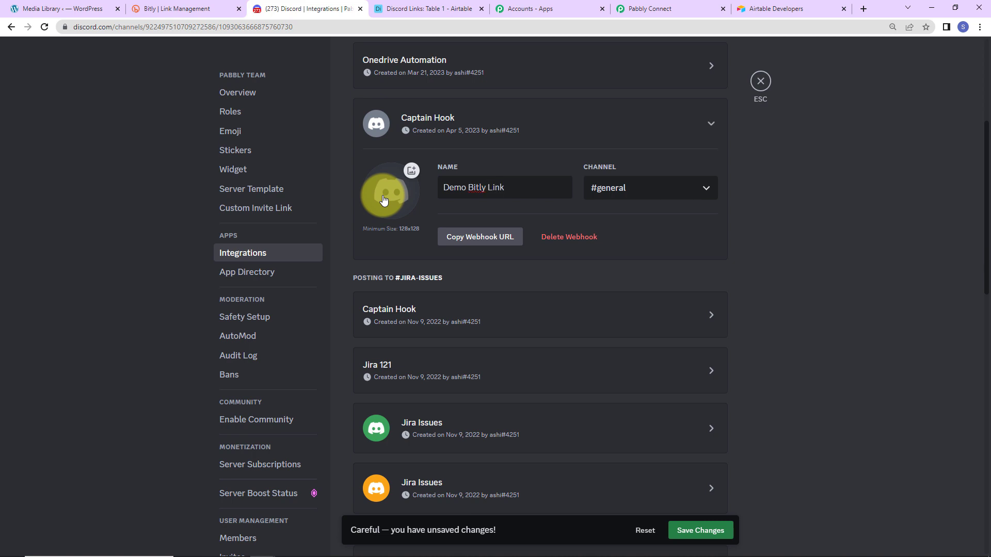
# Set the Demo Bitly Link webhook's channel to #bitly-links and save the changes
pyautogui.click(662, 191)
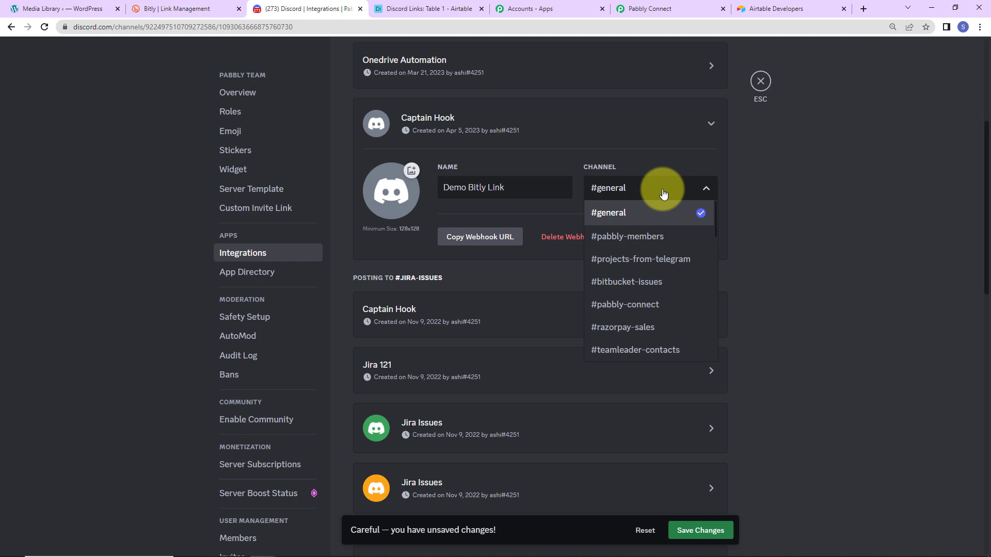
pyautogui.scroll(-3, 664, 243)
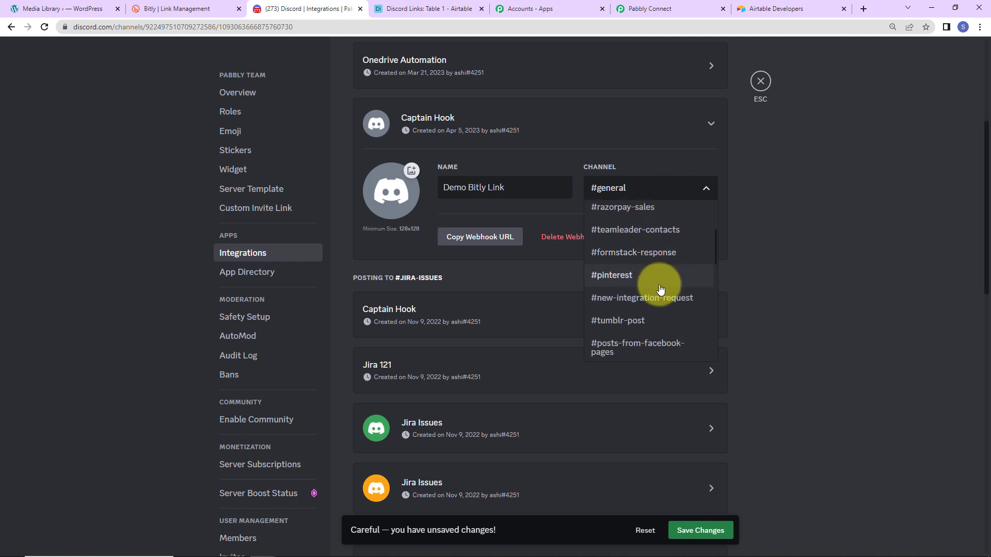
pyautogui.scroll(-2, 661, 289)
pyautogui.scroll(-5, 658, 284)
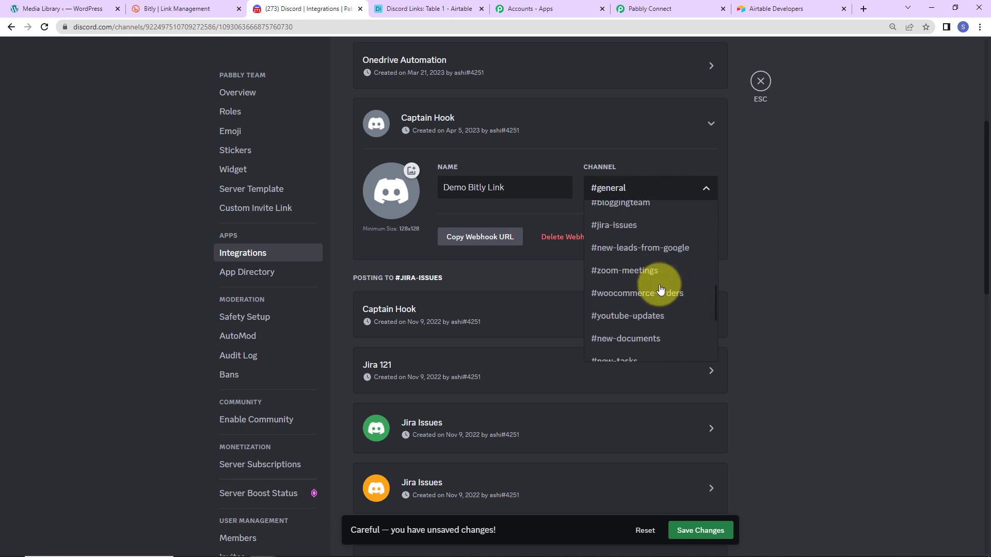
pyautogui.click(594, 328)
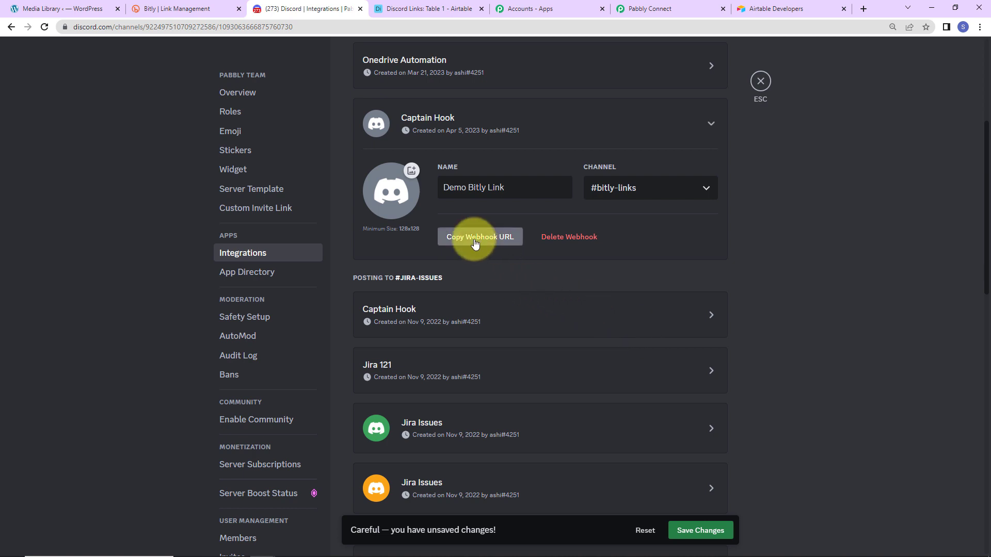
pyautogui.scroll(-2, 558, 289)
pyautogui.click(687, 516)
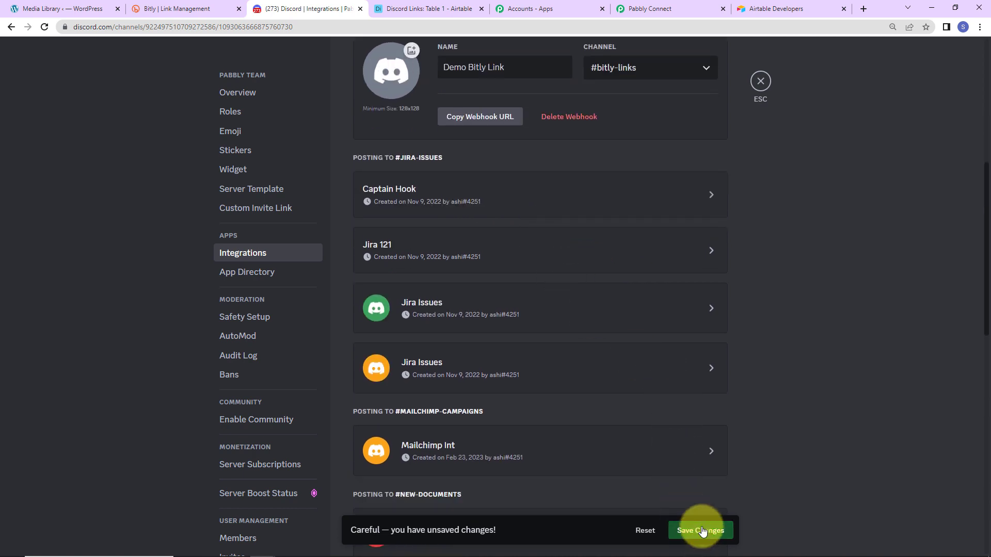
# Copy the Demo Bitly Link webhook's URL and paste it into the Discord action's Webhook URL in Pabbly Connect
pyautogui.scroll(5, 490, 283)
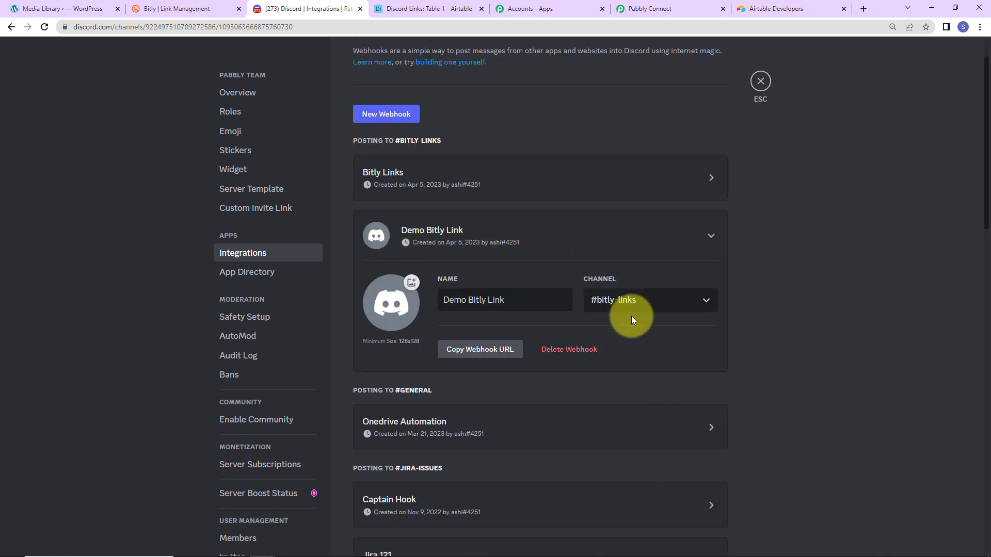
pyautogui.click(494, 348)
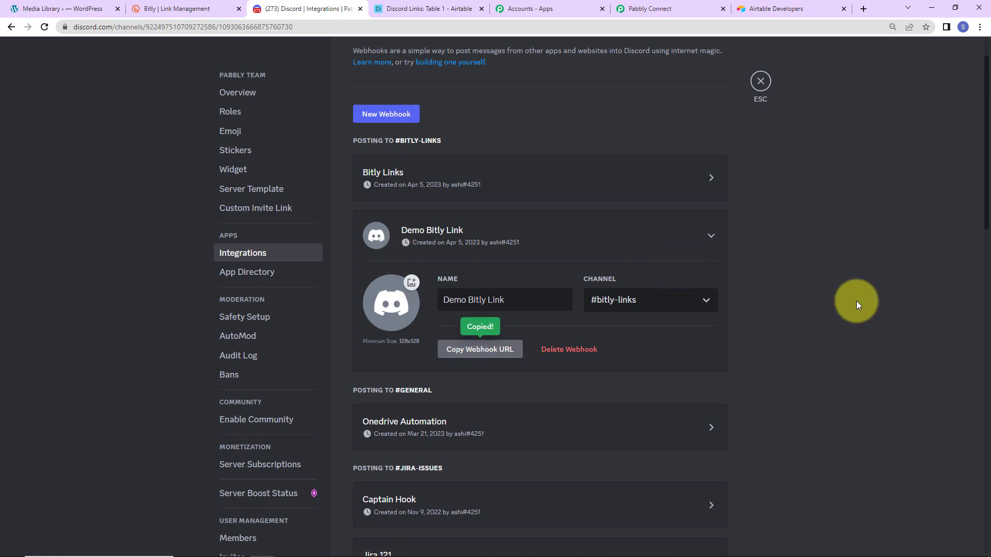
pyautogui.click(646, 11)
pyautogui.click(327, 199)
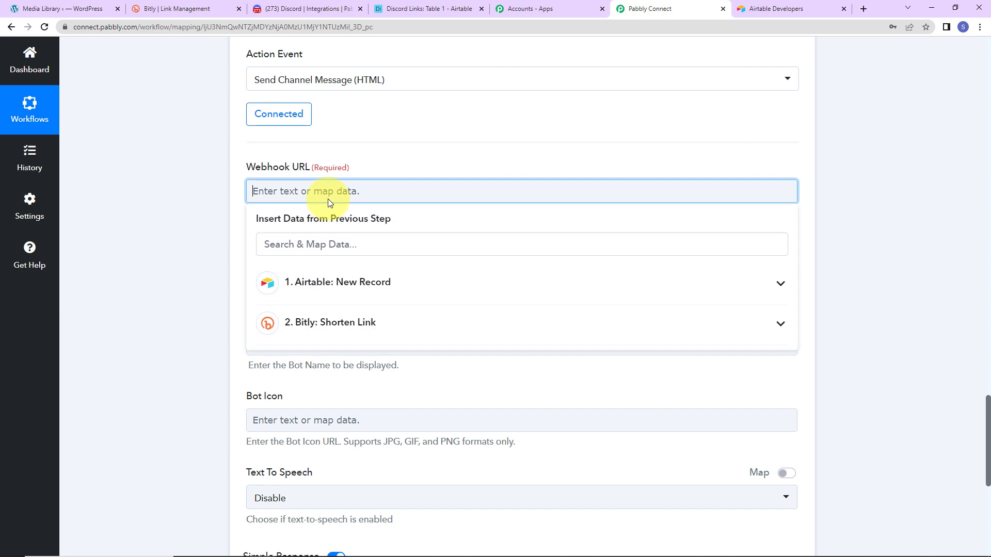
pyautogui.hotkey('ctrl', 'v')
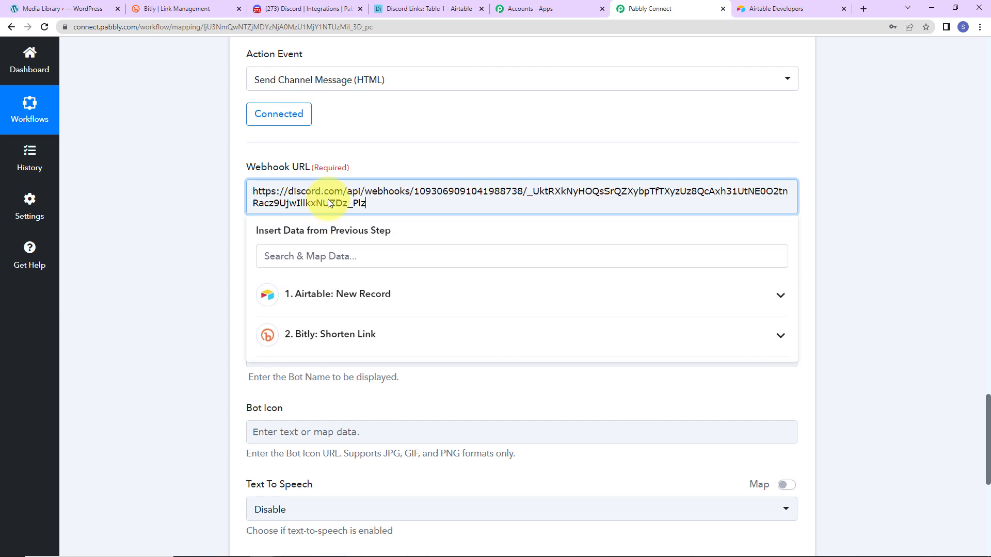
pyautogui.click(159, 259)
# Start the Discord message with "New Course Link received." and add a "Document's Name:" line mapped to the Airtable record's Document's Name
pyautogui.click(299, 280)
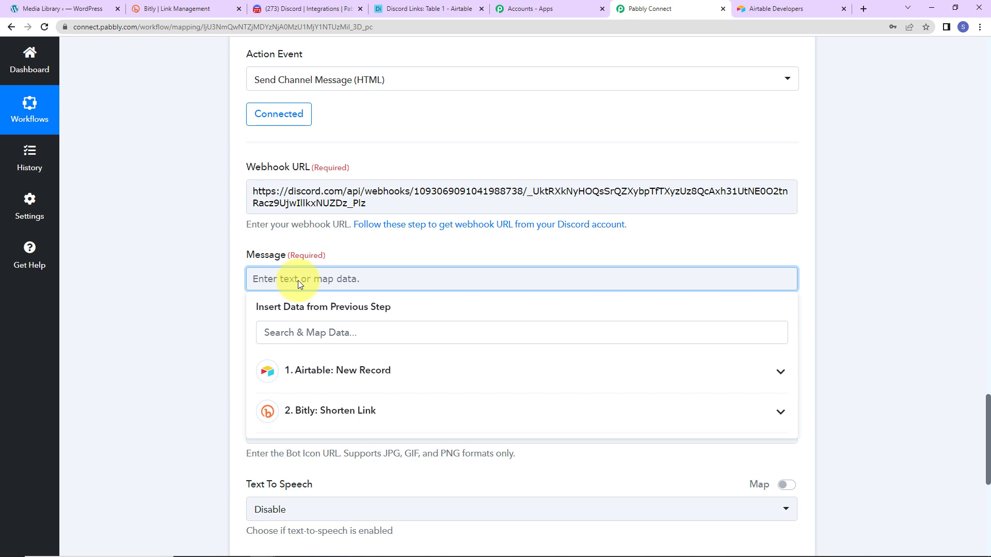
pyautogui.write('New Course Link received.')
pyautogui.press('Return')
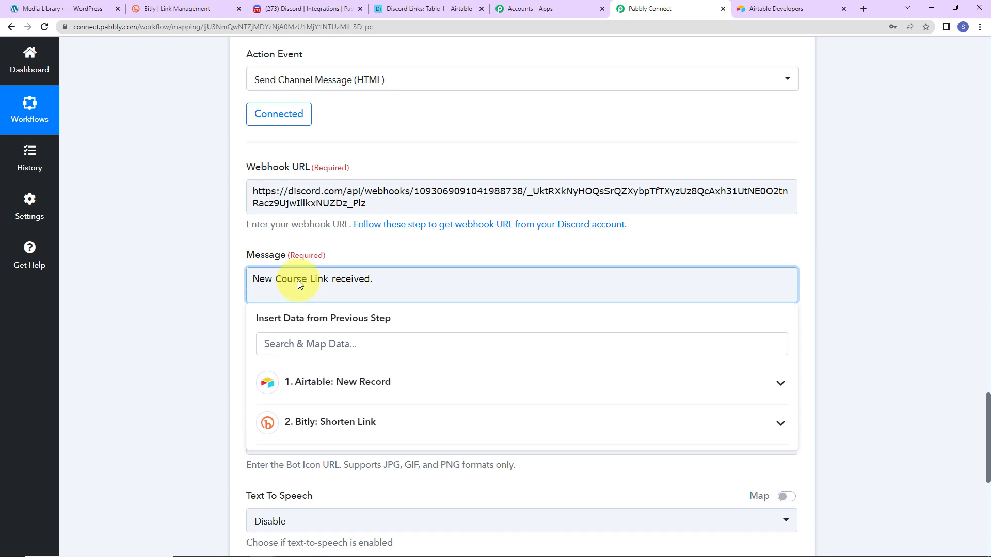
pyautogui.write("Document's Name:")
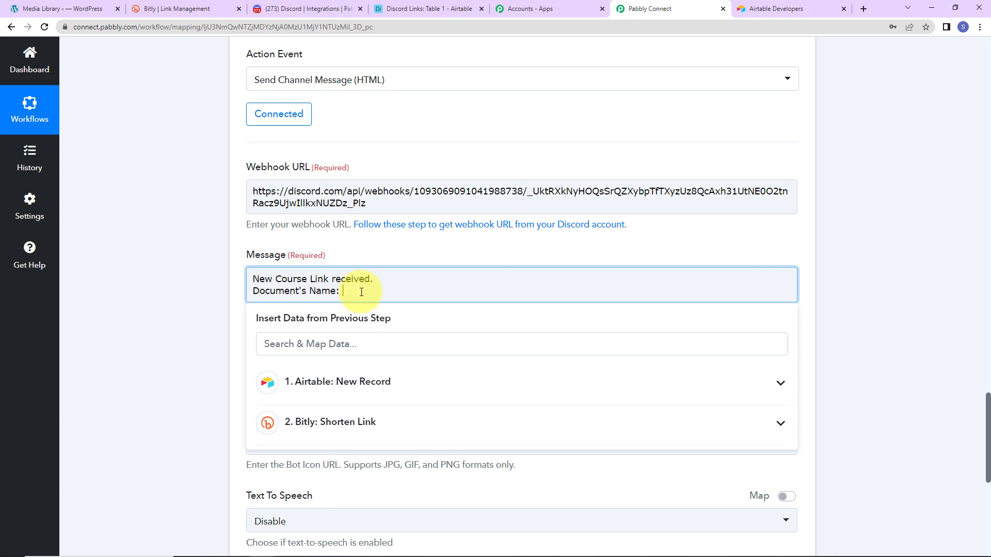
pyautogui.click(368, 387)
pyautogui.click(369, 443)
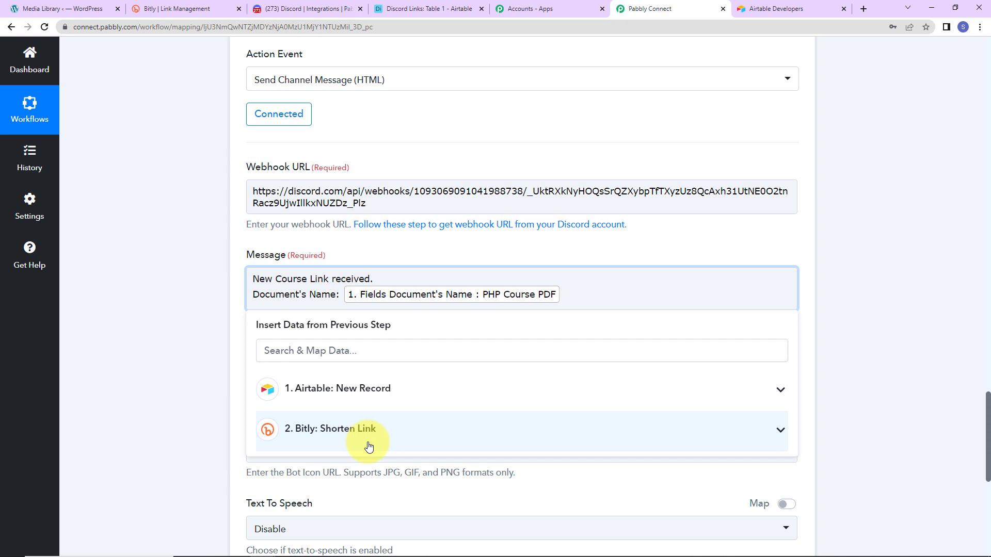
# Add a "Link:" line mapped to the Bitly step's Link value and finish the message with "Regards"
pyautogui.press('Return')
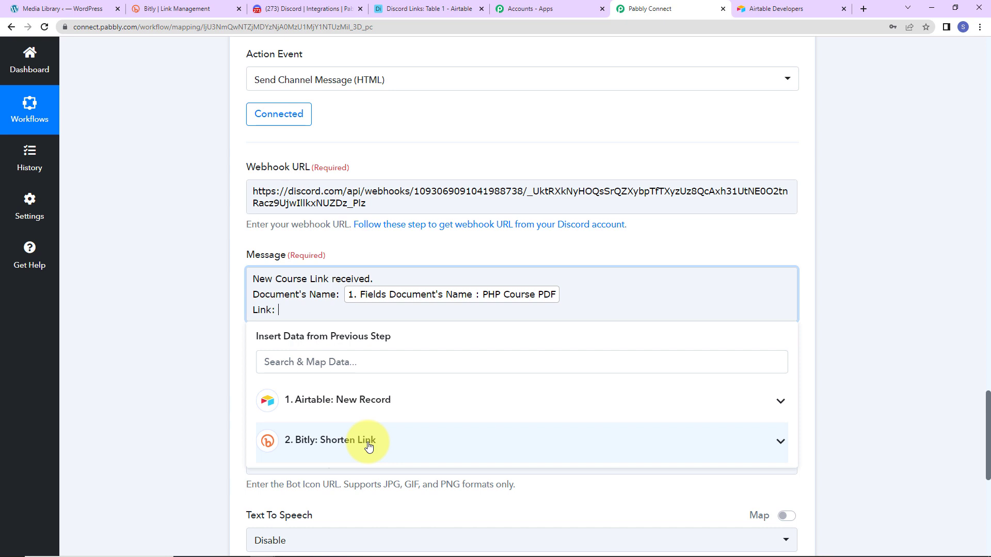
pyautogui.click(369, 442)
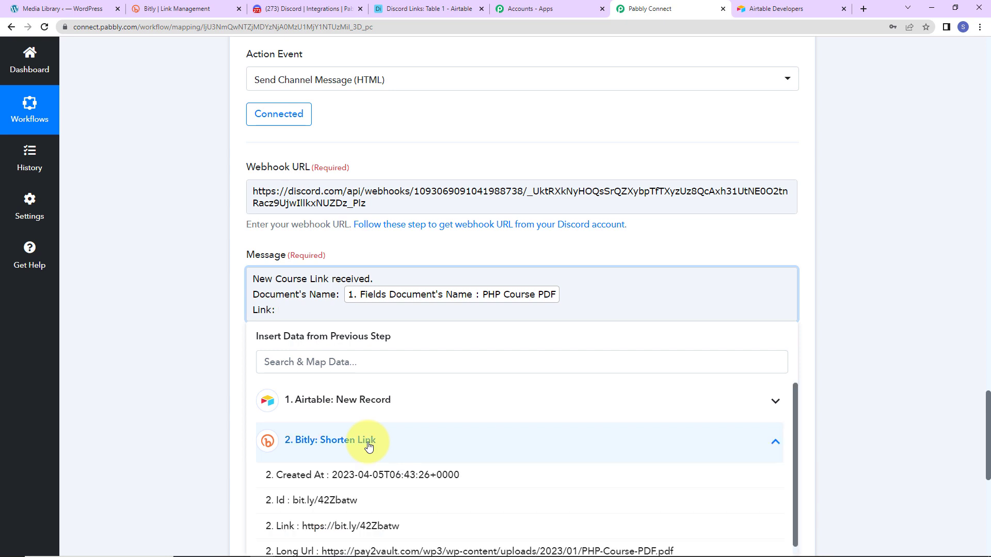
pyautogui.click(355, 527)
pyautogui.press('Return')
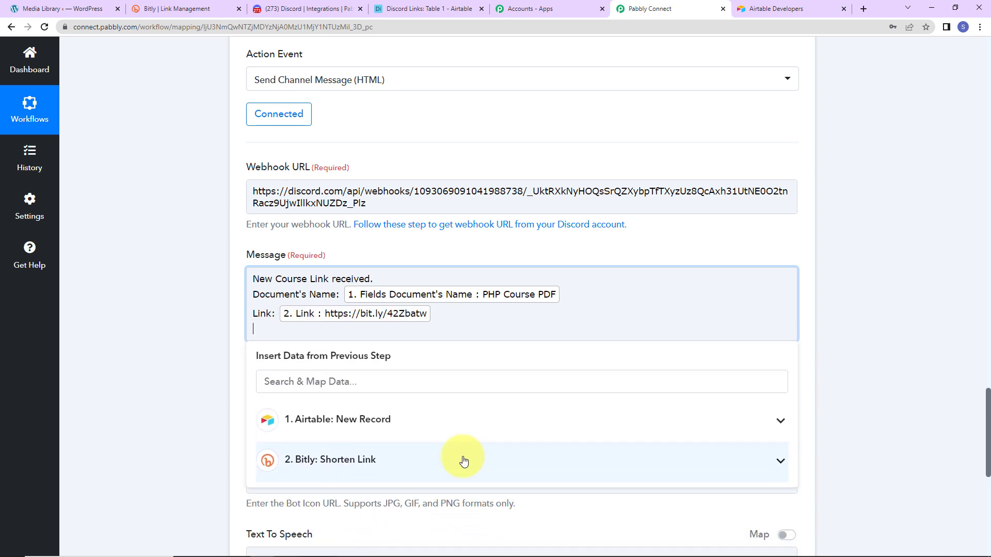
pyautogui.write('Regards')
pyautogui.click(171, 389)
# Save the Discord action with a test request and check the #bitly-links channel in Discord for the message
pyautogui.scroll(-2, 181, 385)
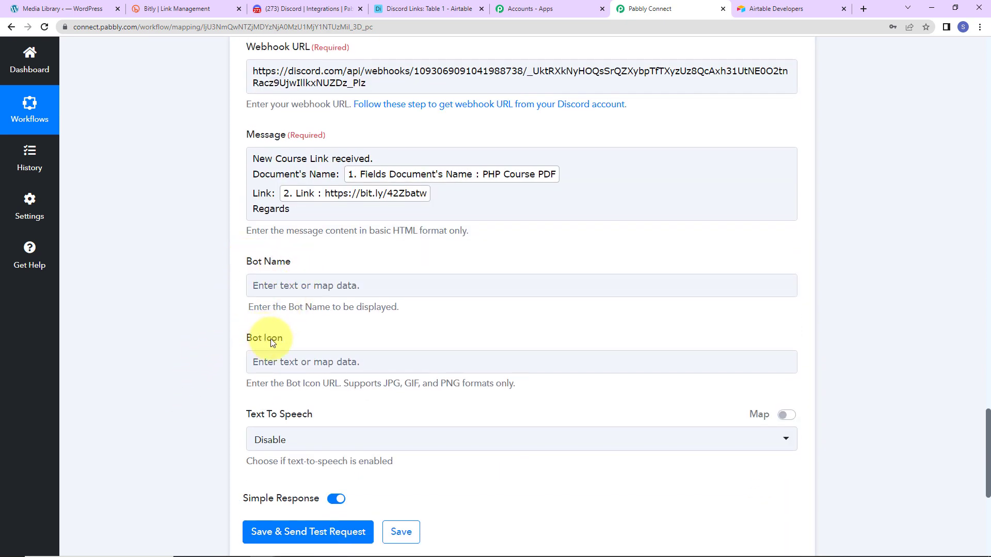
pyautogui.scroll(-2, 315, 401)
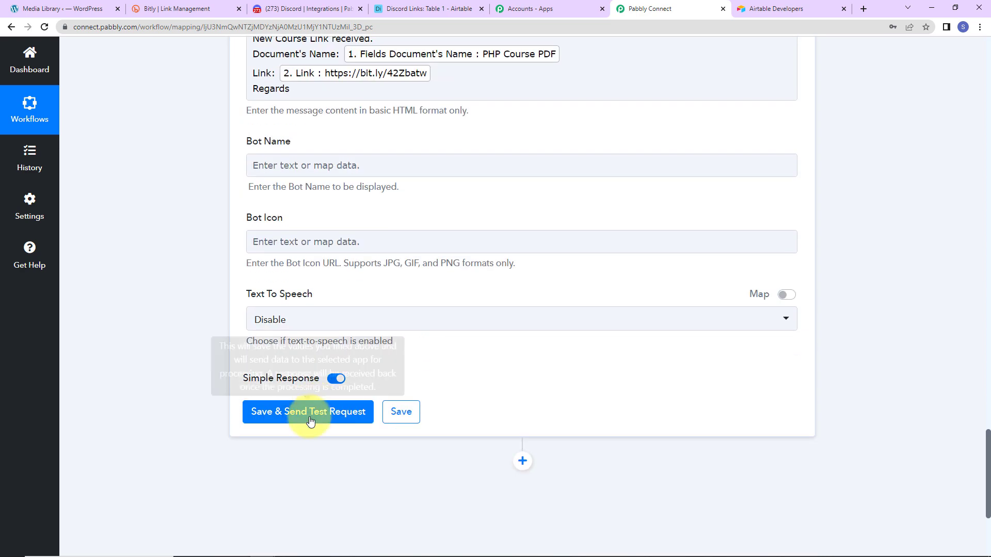
pyautogui.click(310, 416)
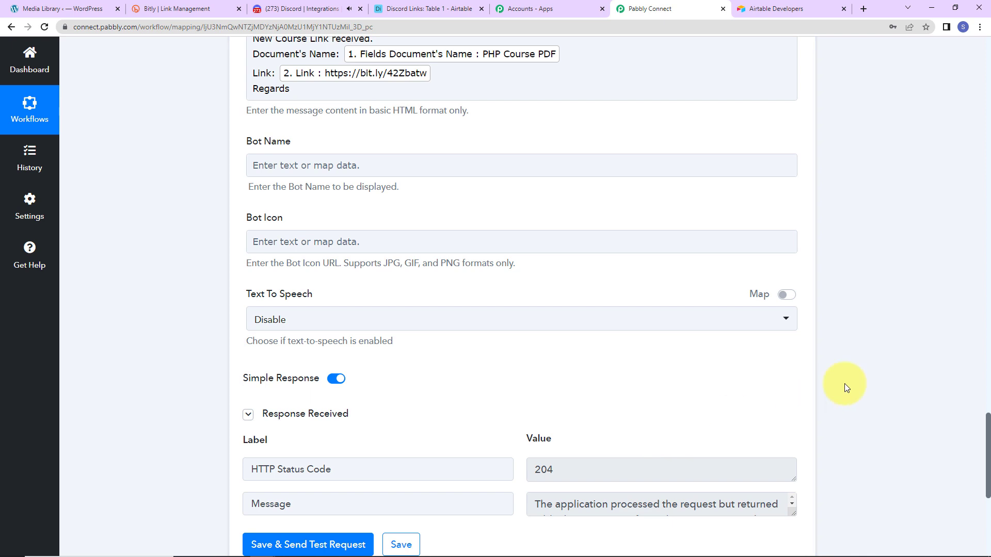
pyautogui.scroll(-2, 844, 387)
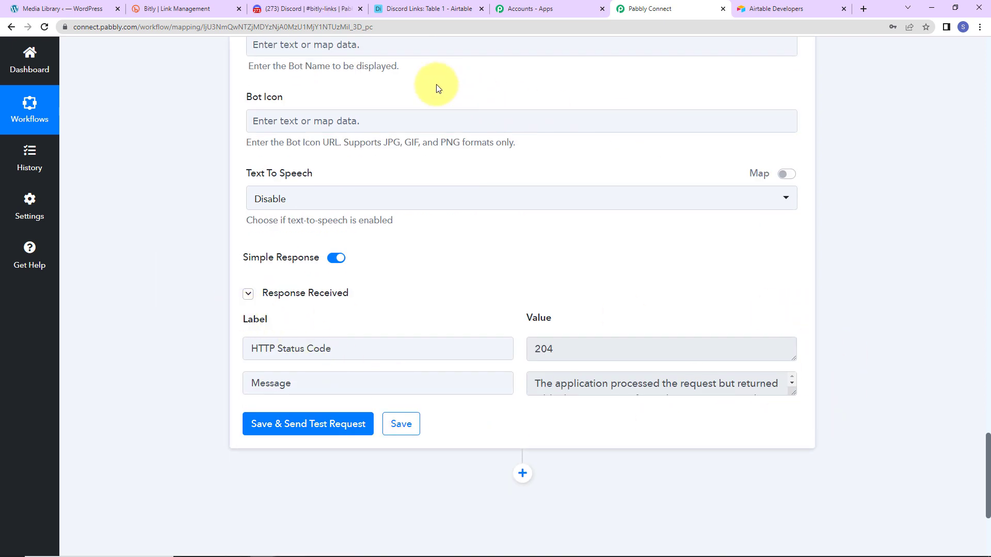
pyautogui.click(289, 9)
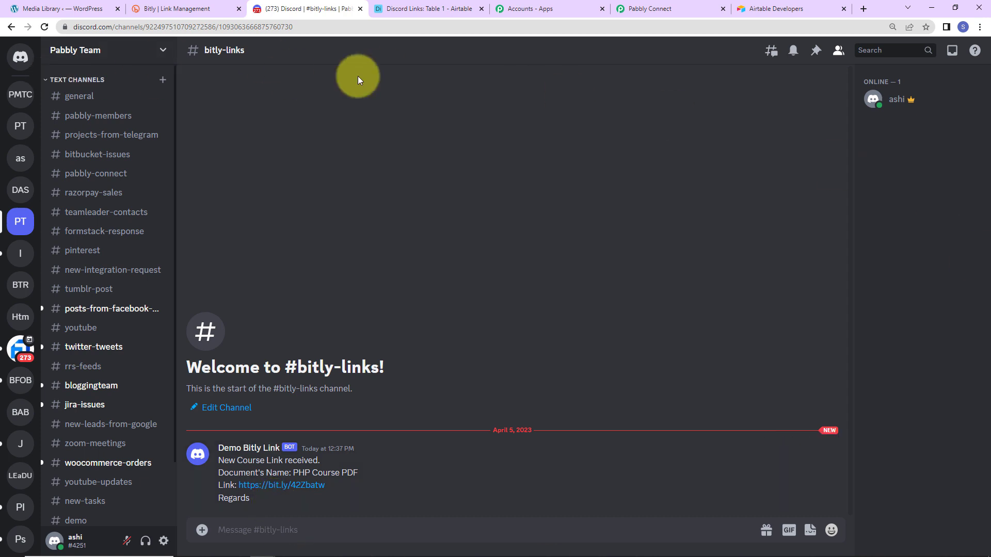
# Copy the title of Paython-Basic.pdf from the WordPress media library into the Document's Name of a new Airtable record
pyautogui.click(399, 10)
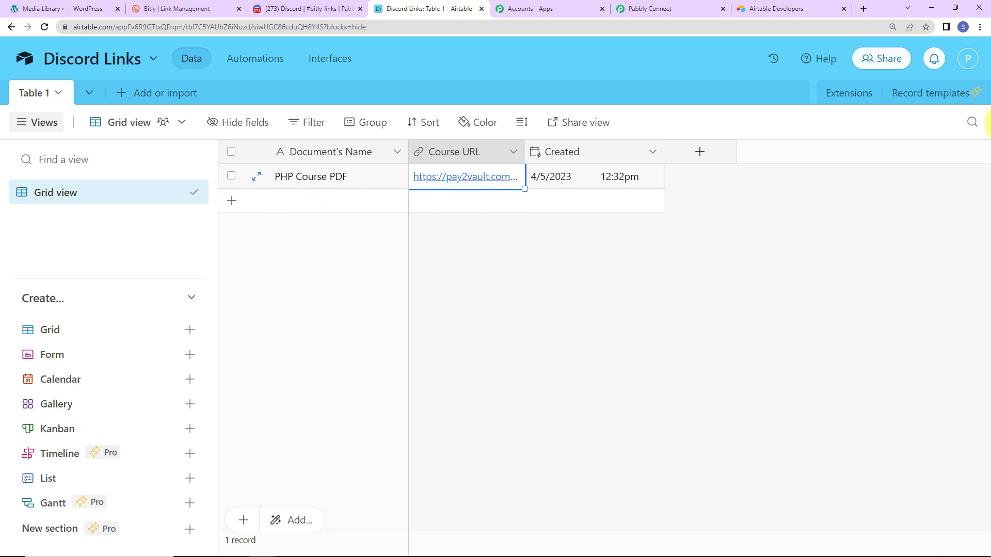
pyautogui.click(79, 13)
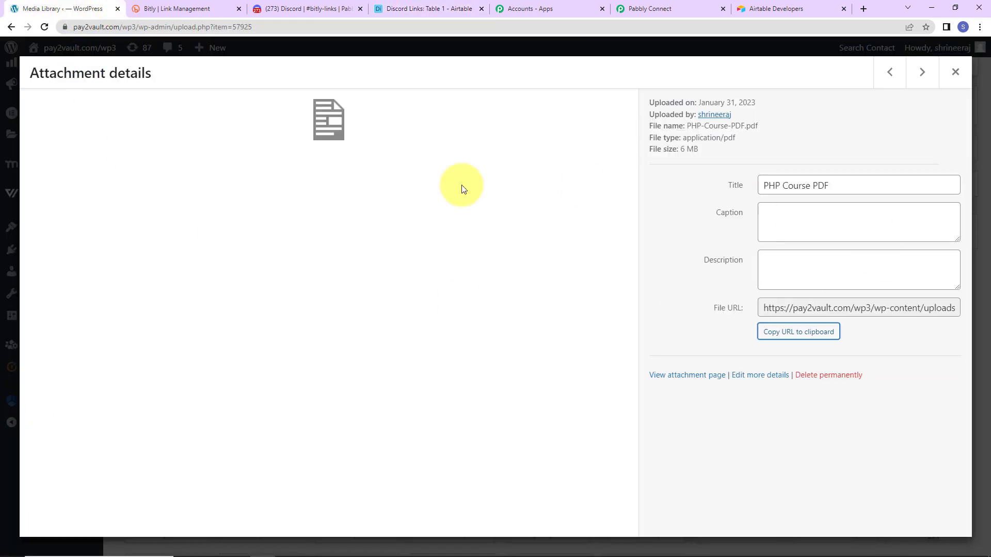
pyautogui.click(955, 72)
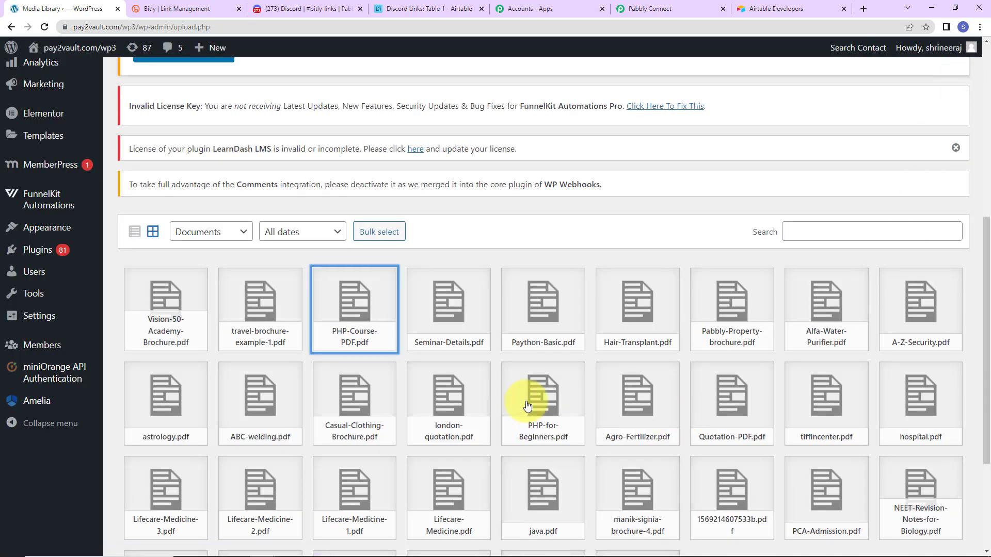
pyautogui.click(526, 328)
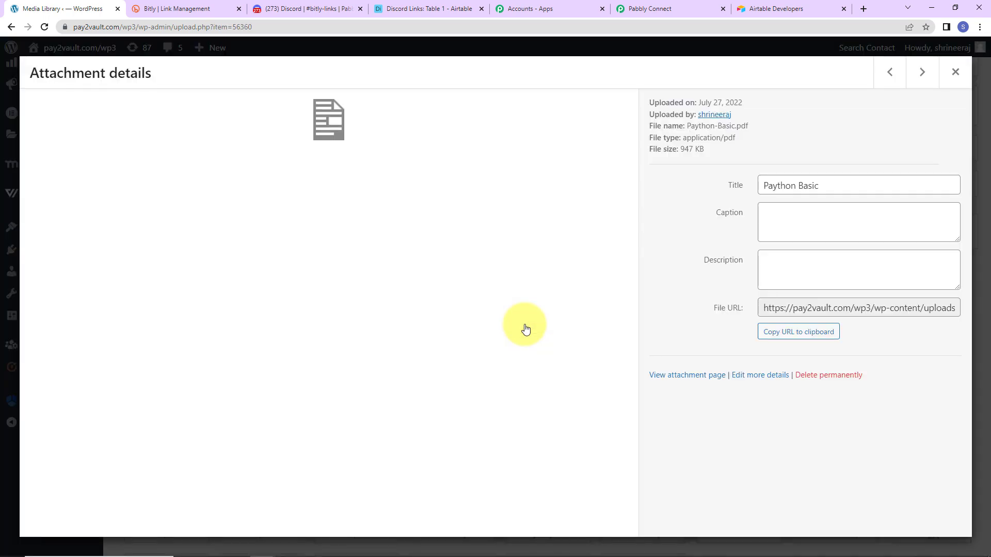
pyautogui.moveTo(836, 186); pyautogui.dragTo(774, 187)
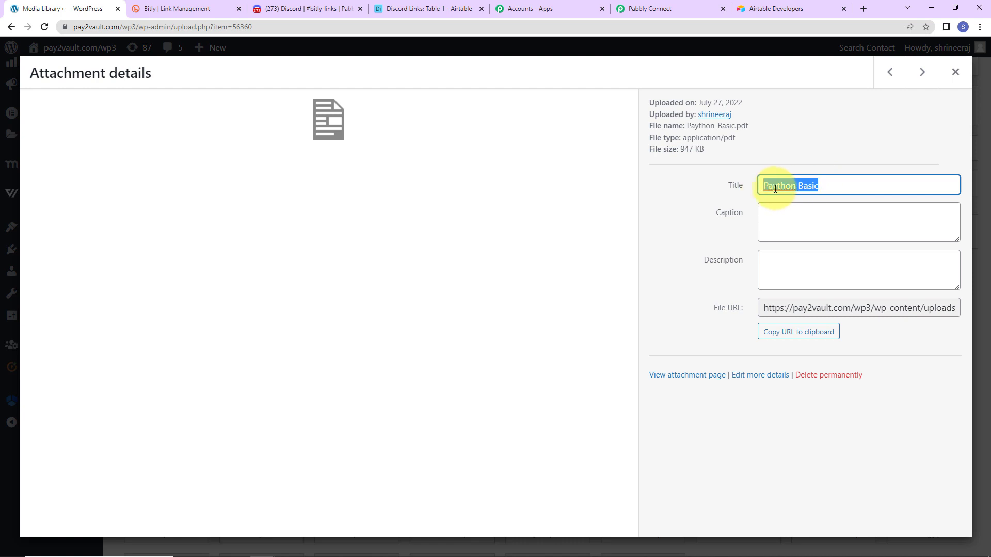
pyautogui.rightClick(777, 190)
pyautogui.click(802, 226)
pyautogui.click(423, 8)
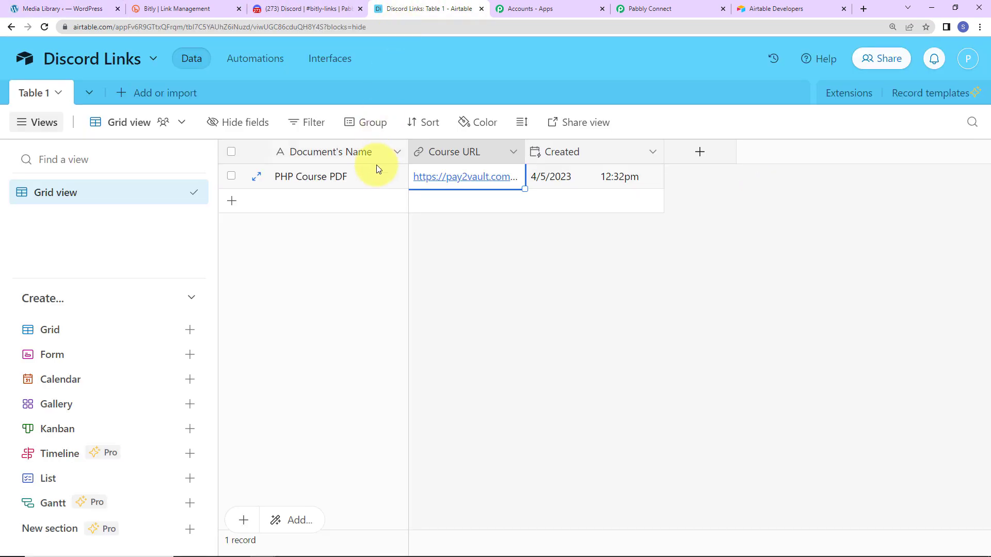
pyautogui.click(282, 201)
pyautogui.hotkey('ctrl', 'v')
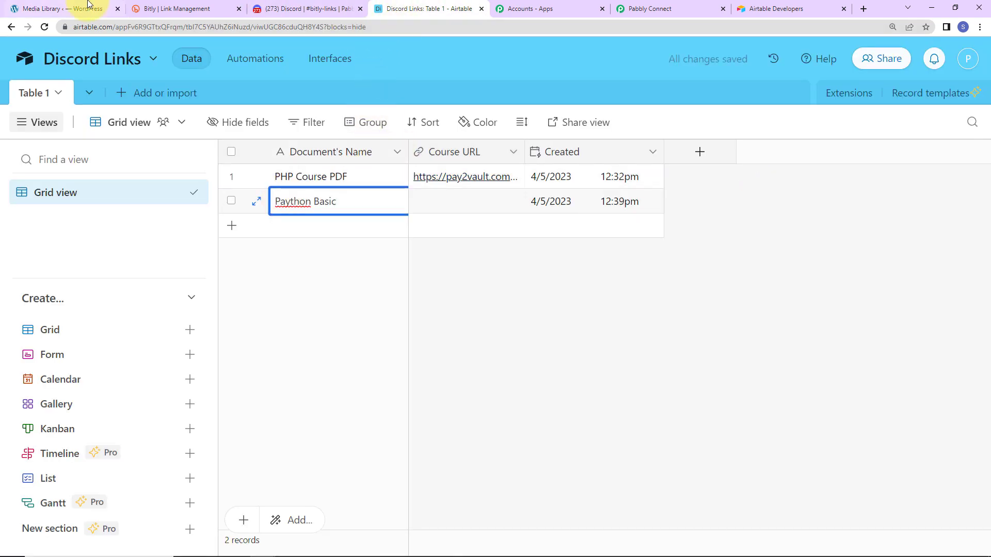
# Copy the Paython-Basic.pdf file URL from WordPress into the new Airtable record's Course URL, and check Discord's #bitly-links channel for its message
pyautogui.click(66, 8)
pyautogui.click(795, 331)
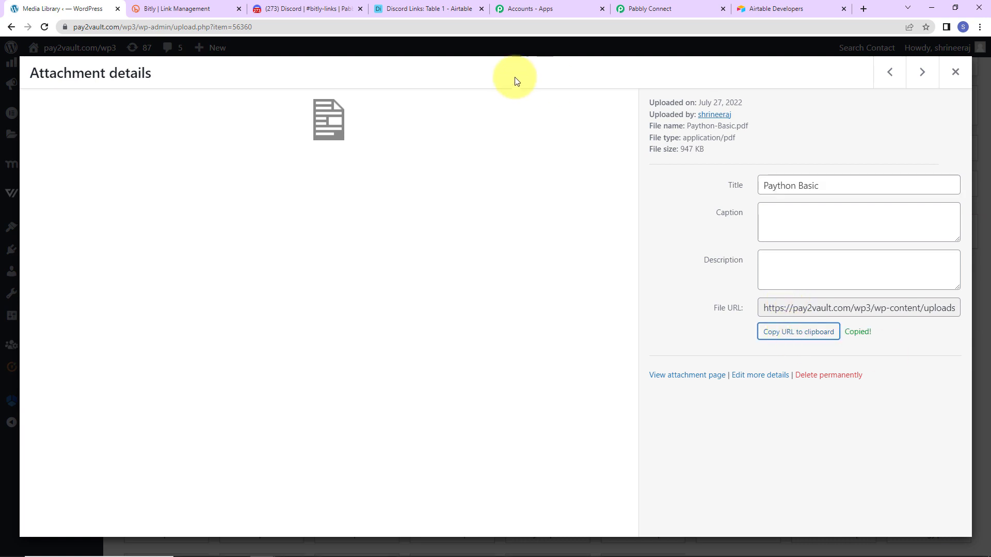
pyautogui.click(462, 9)
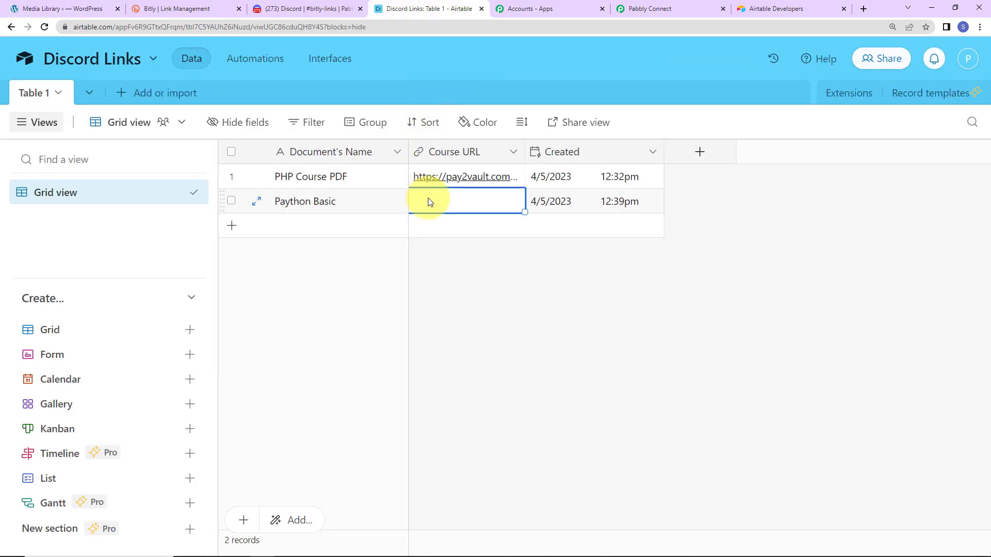
pyautogui.hotkey('ctrl', 'v')
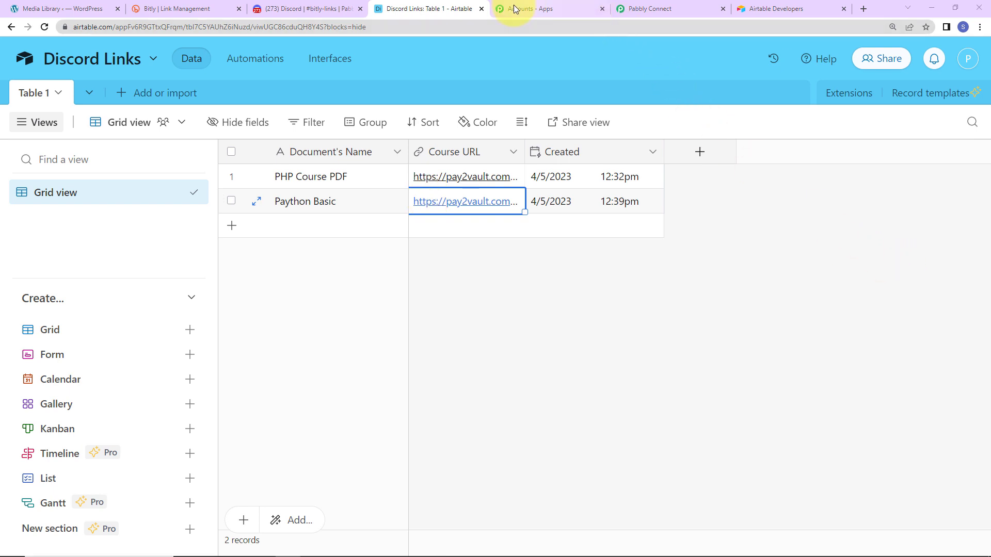
pyautogui.click(283, 14)
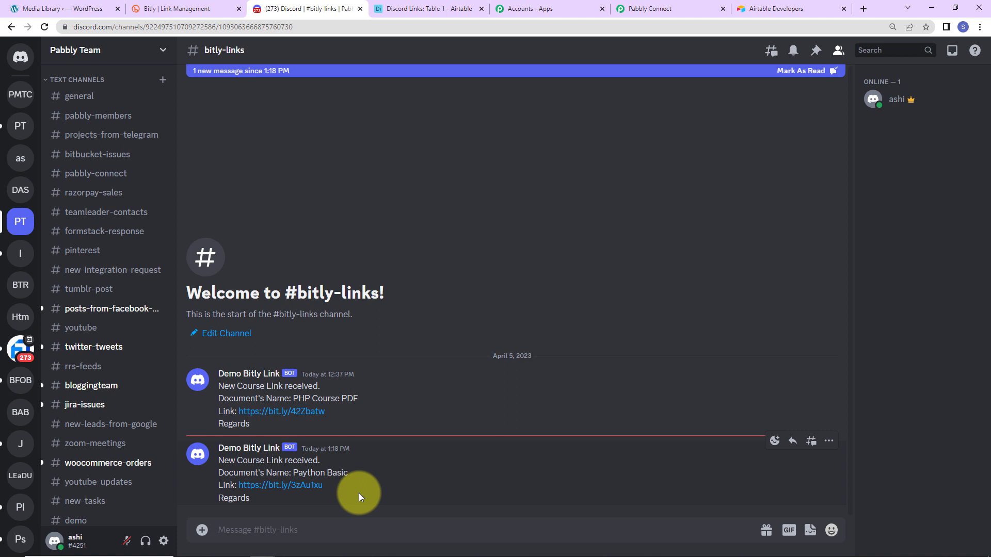
# Return to the Pabbly Connect workflow and collapse its Airtable, Bitly and Discord steps to review the whole sequence
pyautogui.click(643, 10)
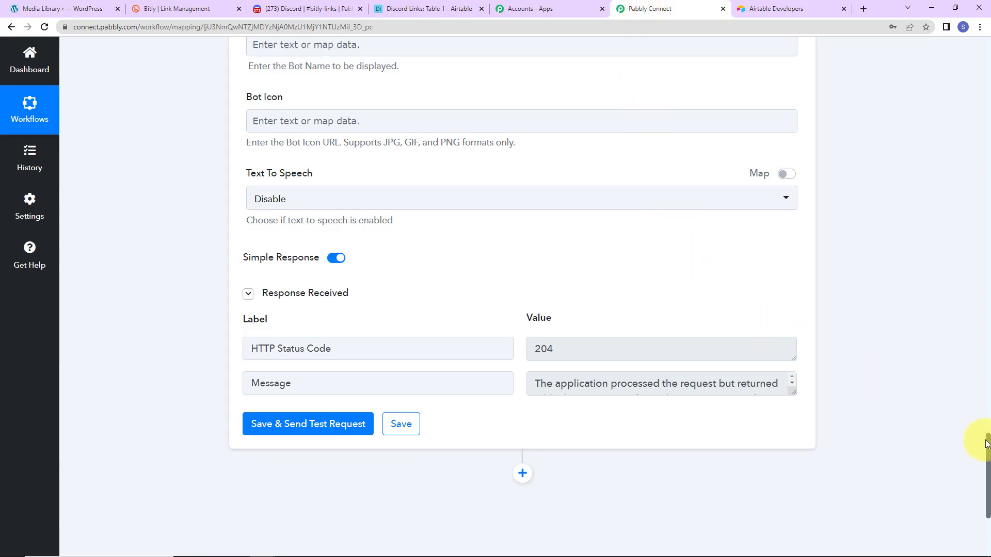
pyautogui.moveTo(988, 442); pyautogui.dragTo(977, 16)
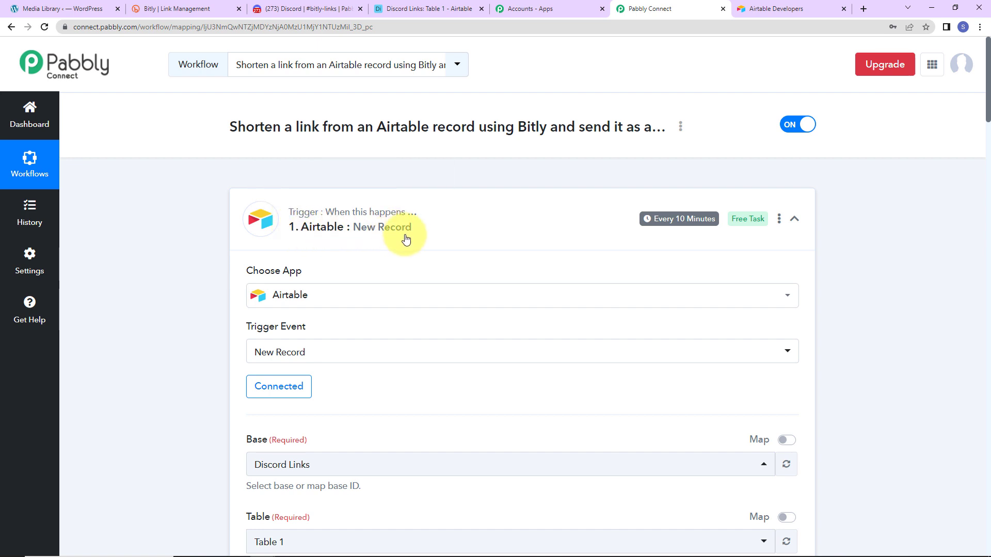
pyautogui.click(797, 221)
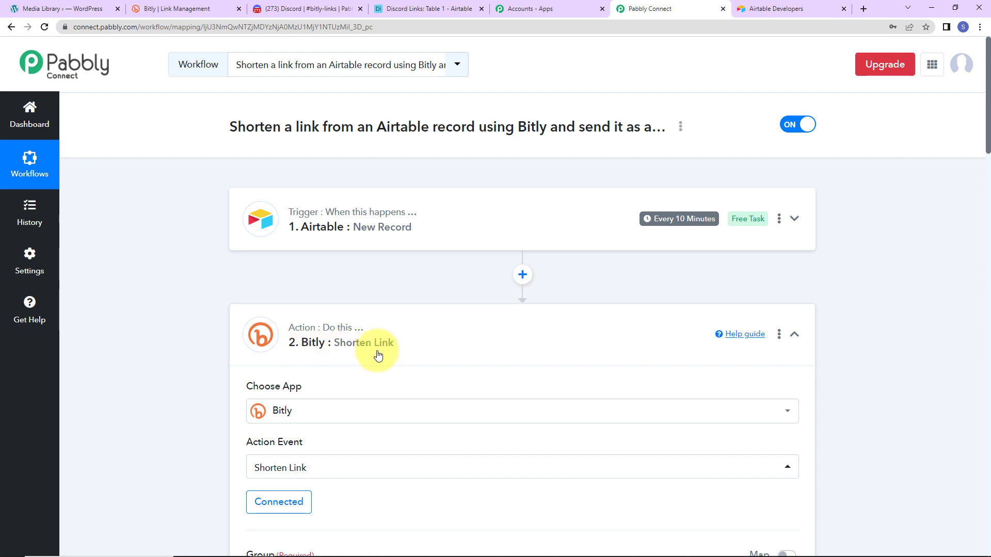
pyautogui.click(793, 334)
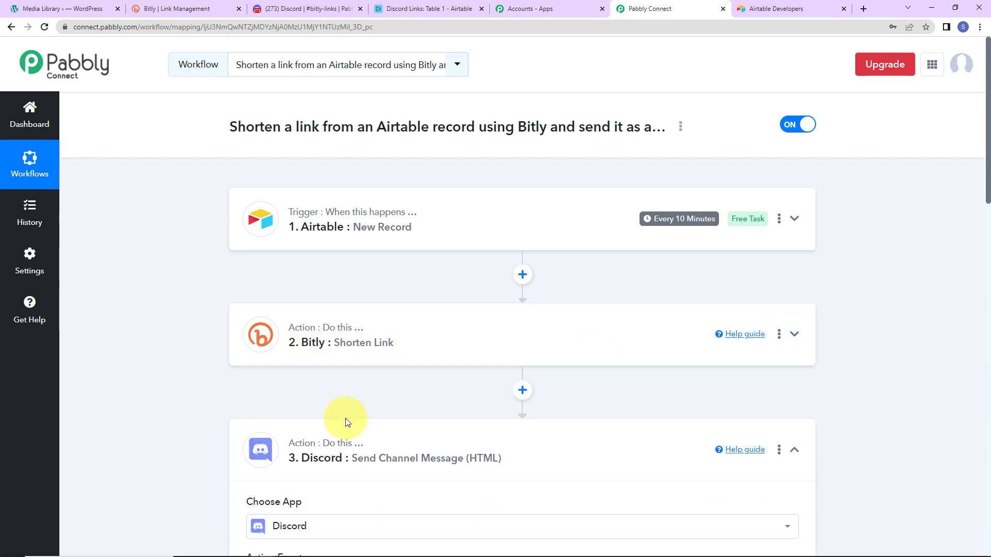
pyautogui.scroll(-2, 345, 418)
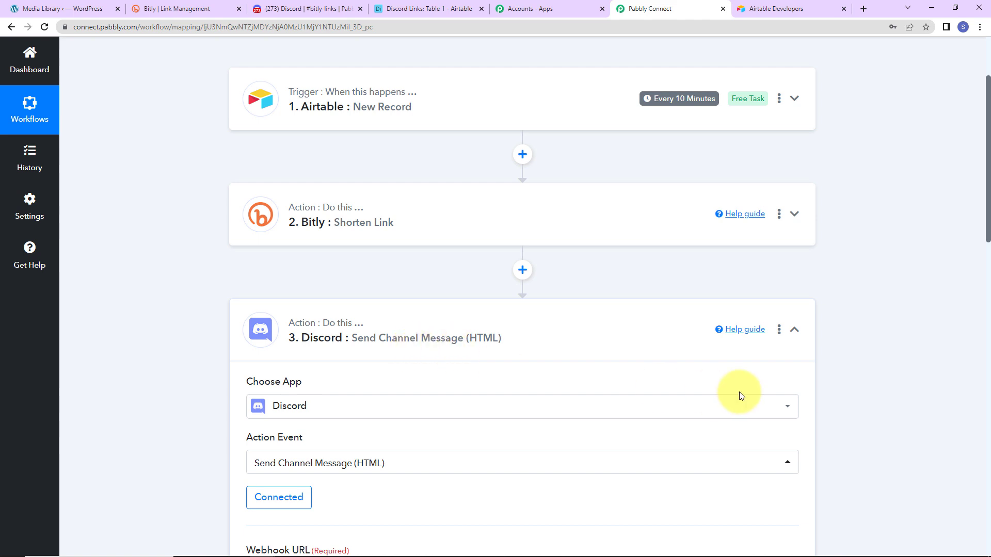
pyautogui.click(794, 330)
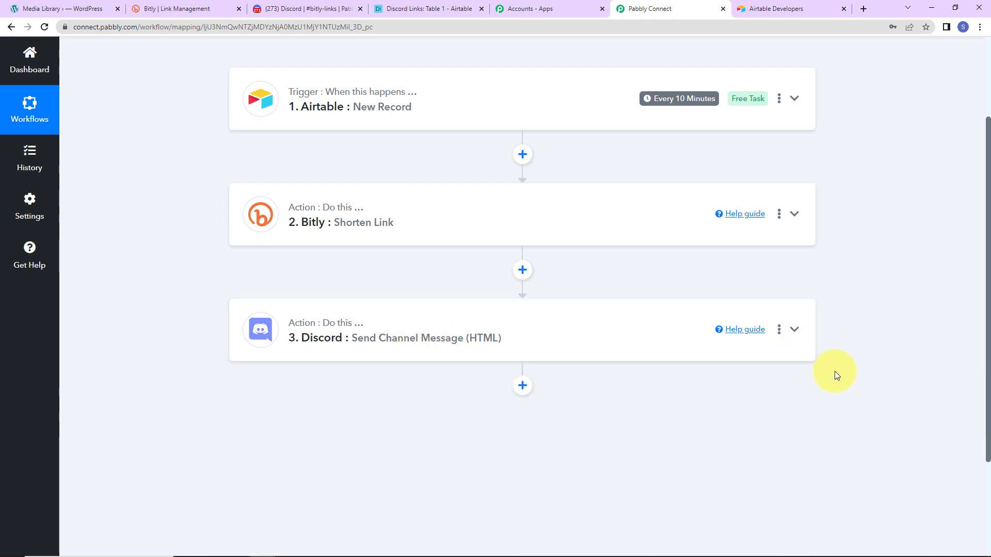